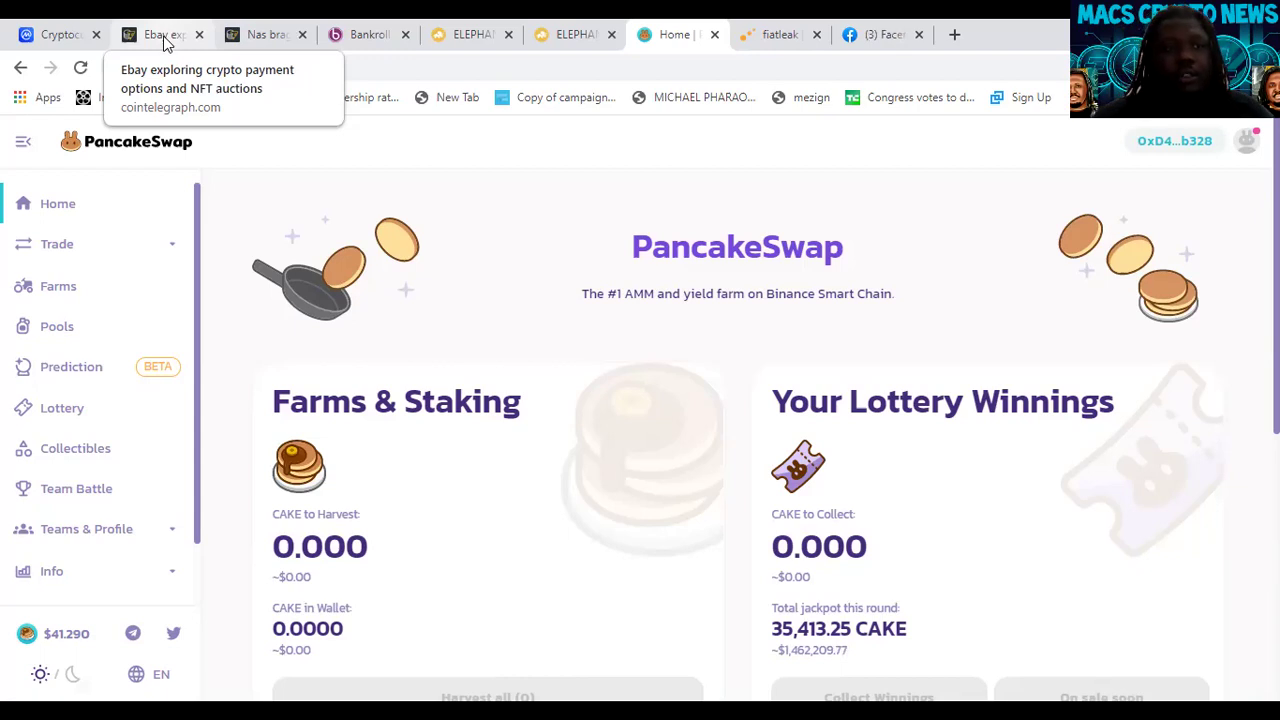
Step: Go through the Cointelegraph articles on eBay crypto payments and on Nas's Coinbase track, closing each one
{"action": "left_click", "coordinate": [165, 35]}
{"action": "left_click", "coordinate": [199, 35]}
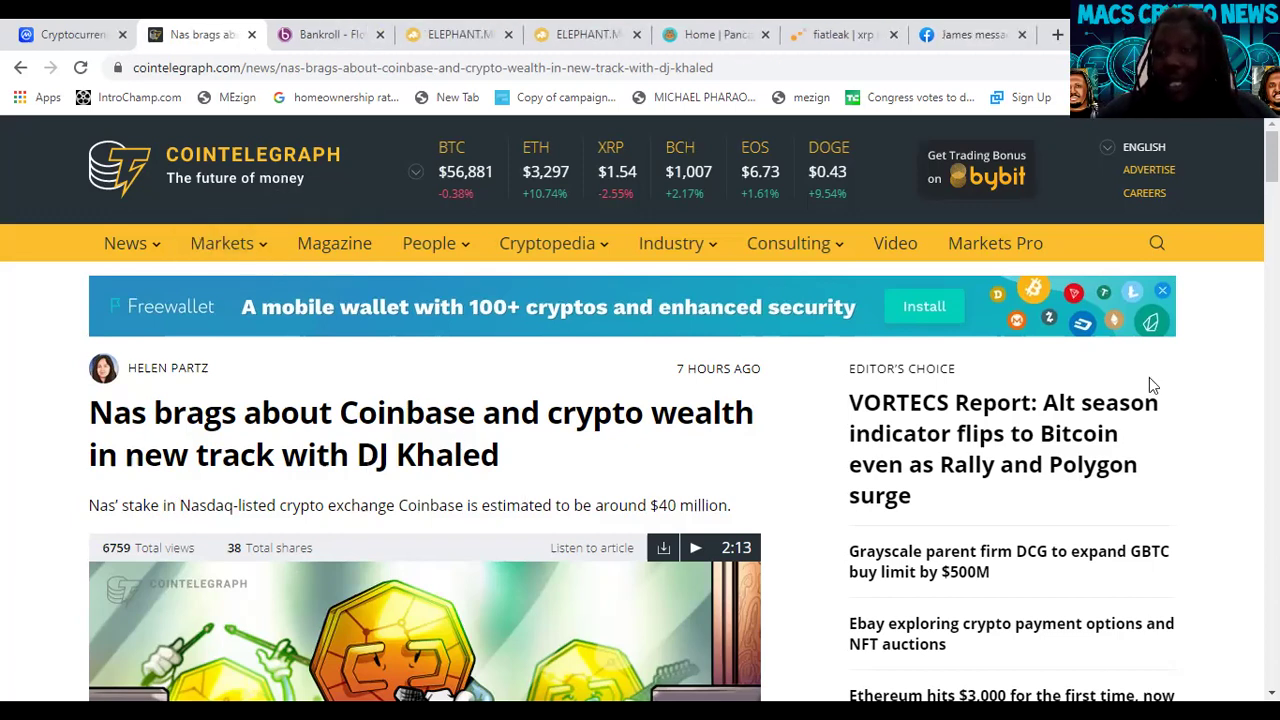
{"action": "scroll", "coordinate": [640, 400], "scroll_direction": "down", "scroll_amount": 7}
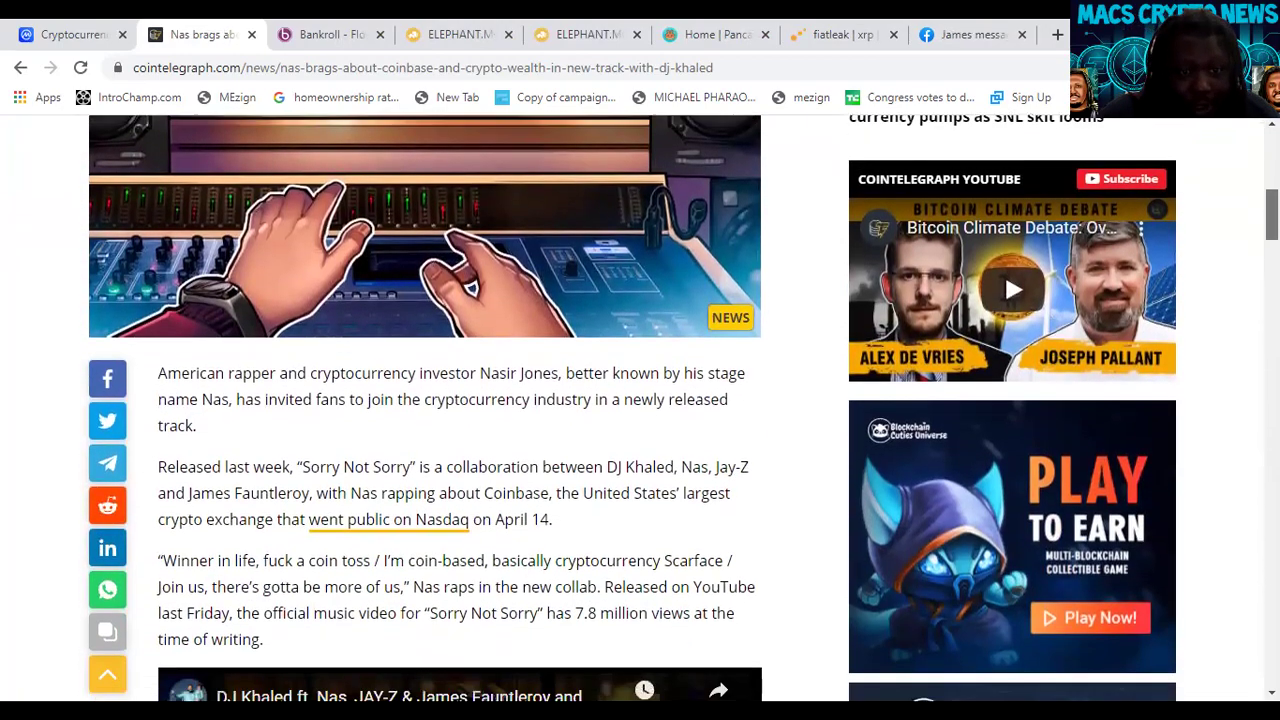
{"action": "scroll", "coordinate": [640, 400], "scroll_direction": "down", "scroll_amount": 1}
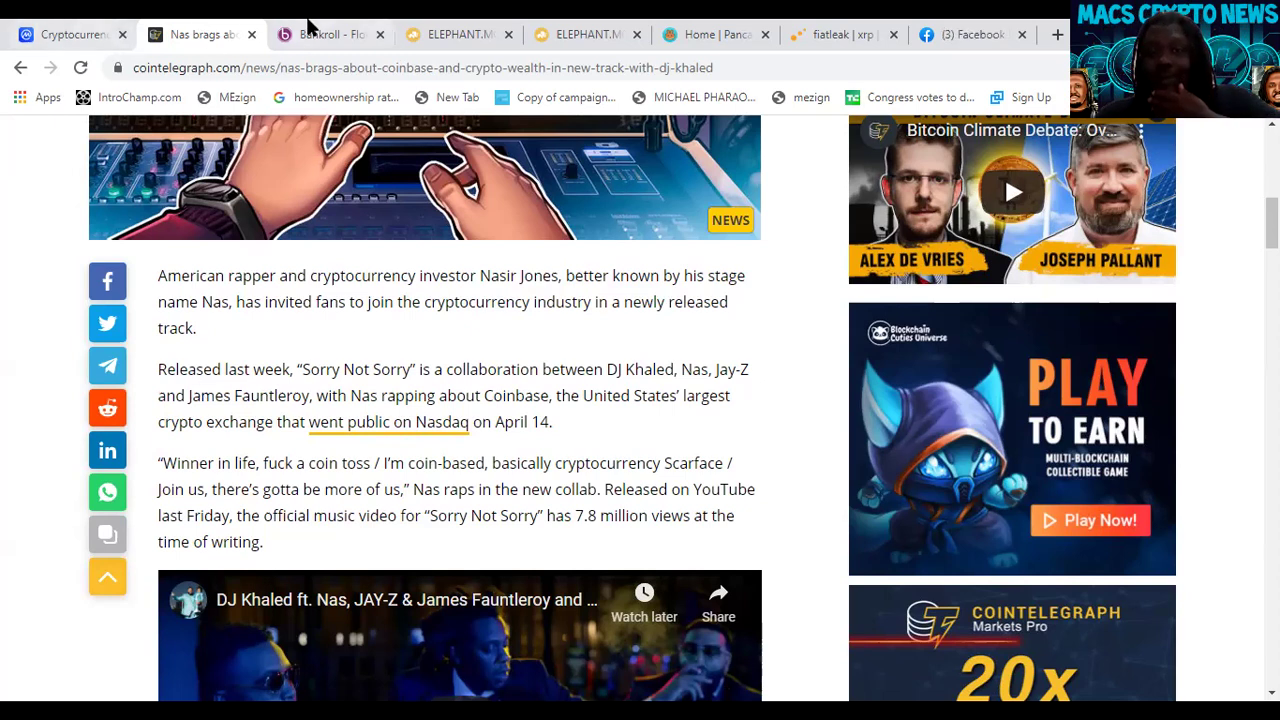
{"action": "left_click", "coordinate": [251, 34]}
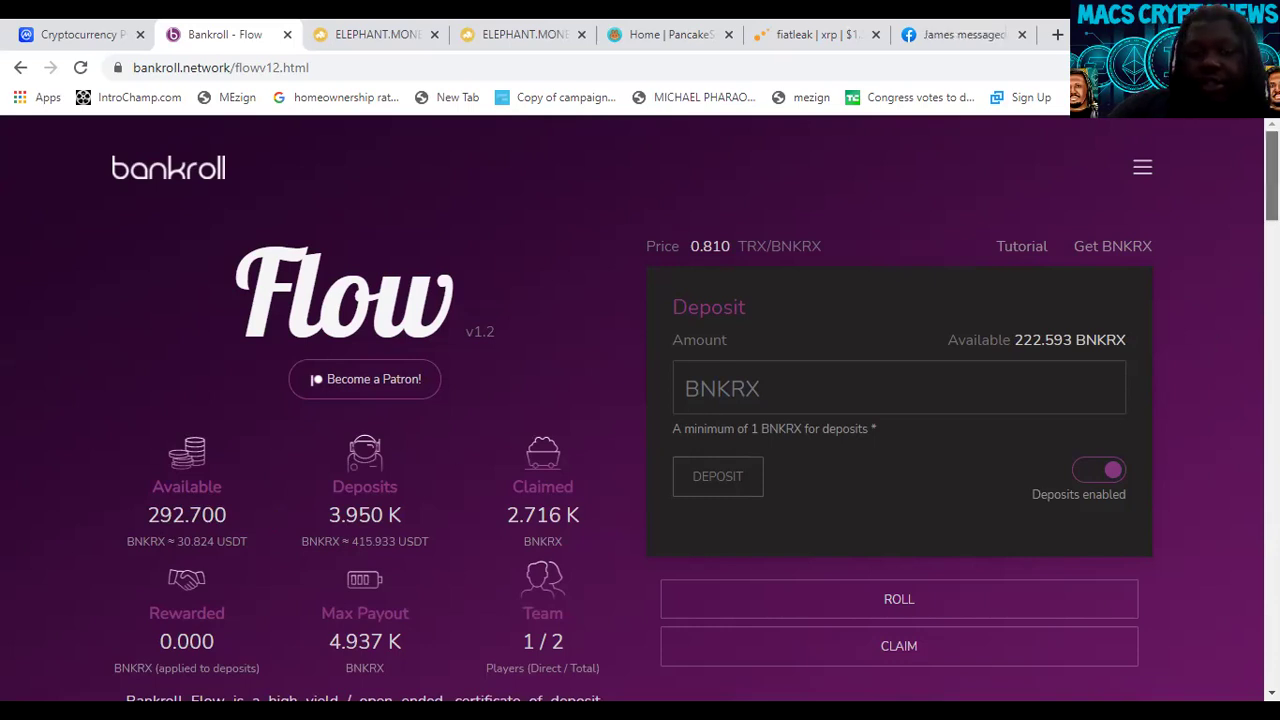
Step: Dismiss the transaction notice on the Bankroll Flow page and review the Flow deposit and reward figures
{"action": "scroll", "coordinate": [707, 407], "scroll_direction": "down", "scroll_amount": 2}
{"action": "scroll", "coordinate": [930, 500], "scroll_direction": "up", "scroll_amount": 1}
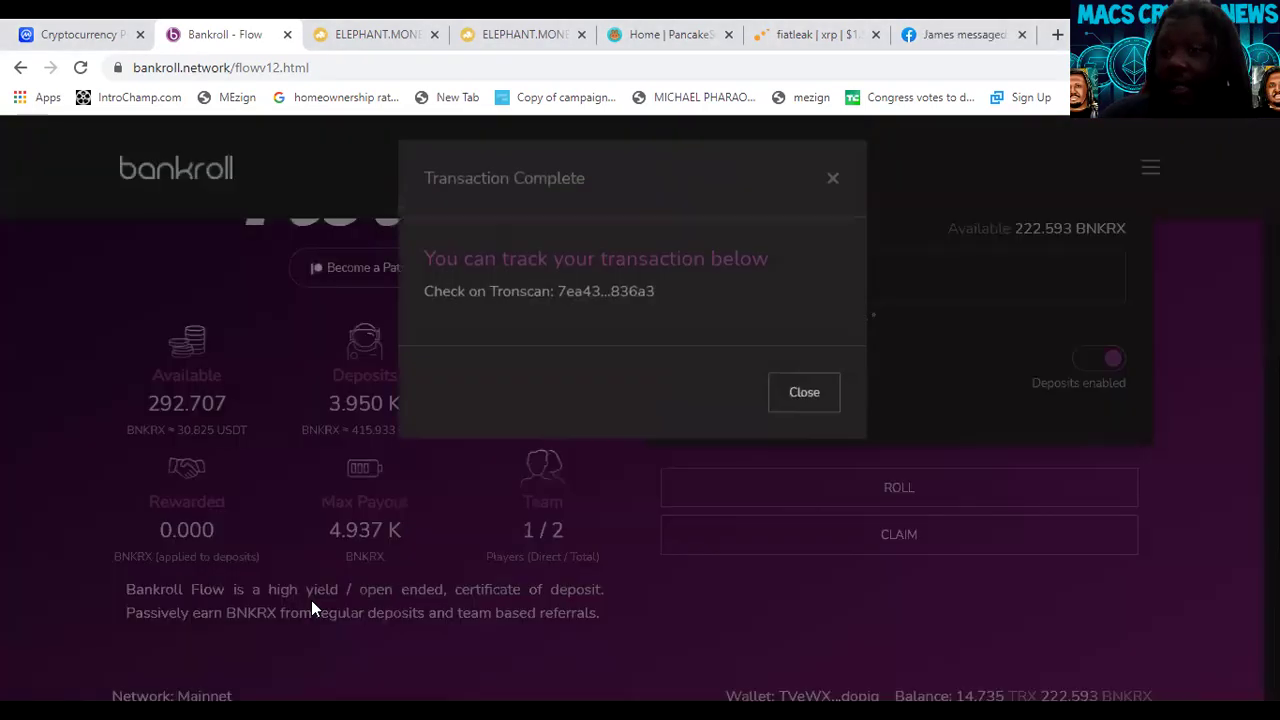
{"action": "left_click", "coordinate": [808, 394]}
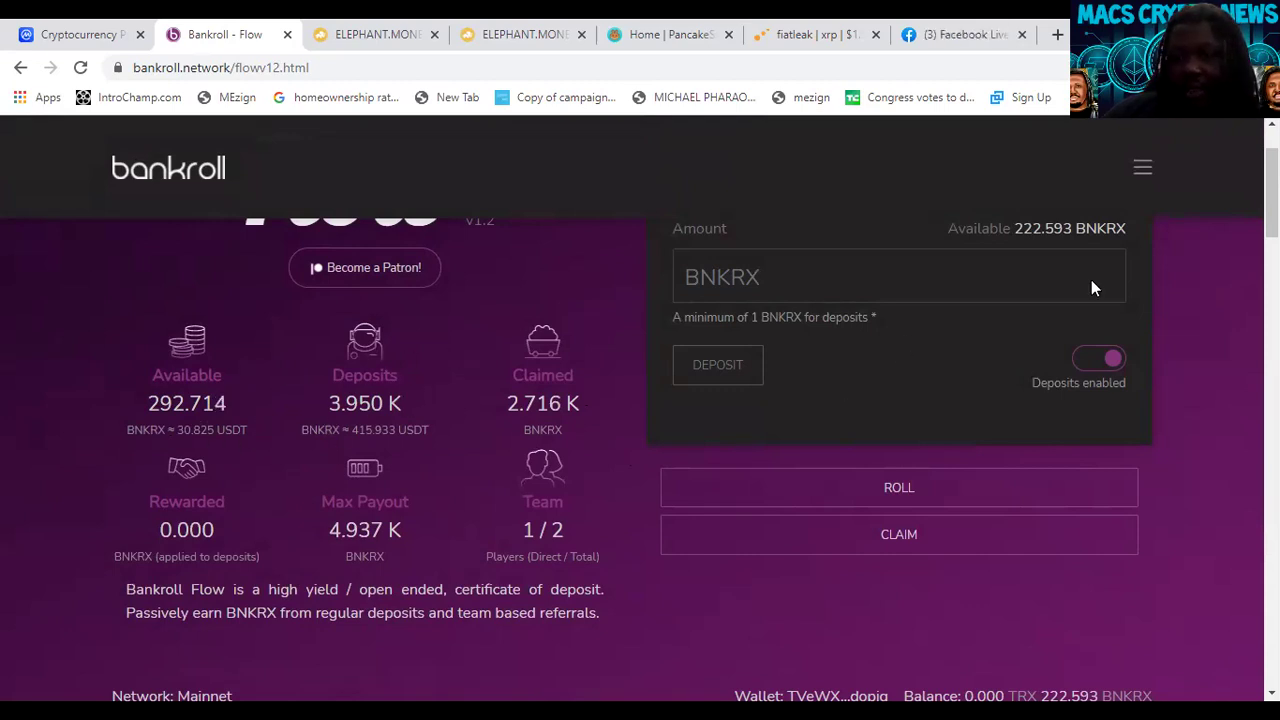
{"action": "scroll", "coordinate": [640, 408], "scroll_direction": "up", "scroll_amount": 3}
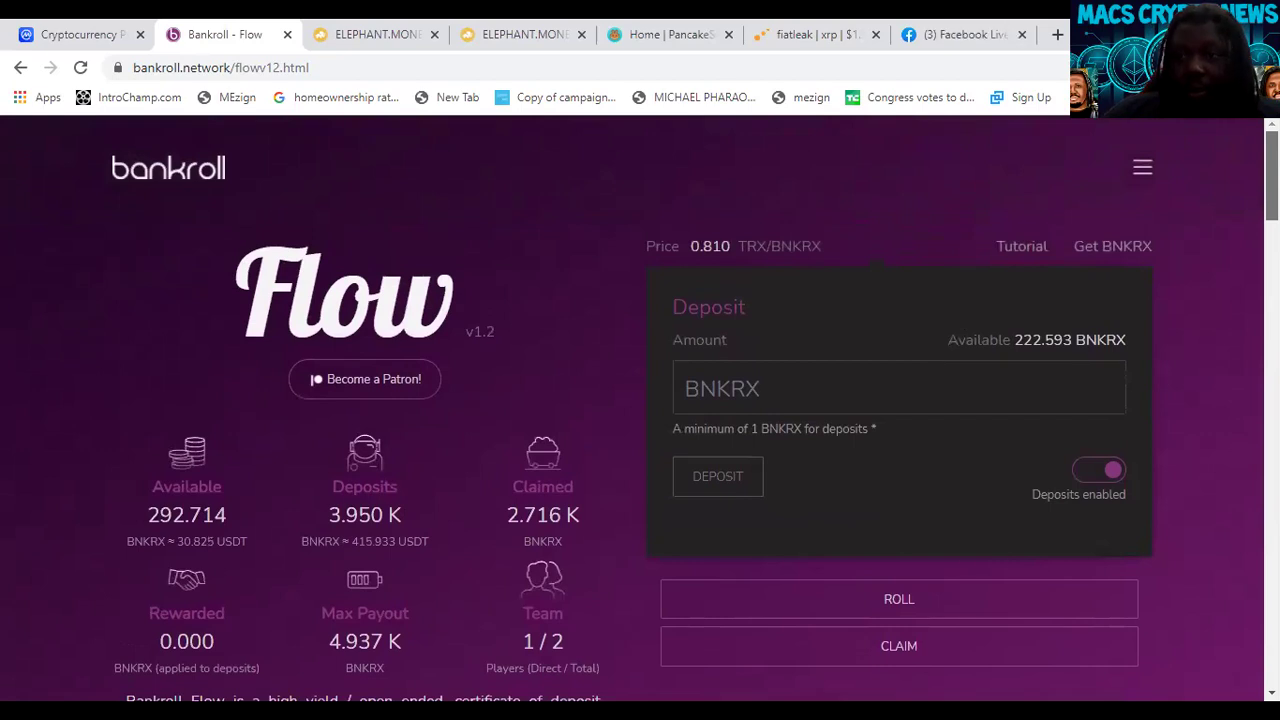
{"action": "scroll", "coordinate": [640, 408], "scroll_direction": "down", "scroll_amount": 6}
{"action": "scroll", "coordinate": [640, 408], "scroll_direction": "up", "scroll_amount": 6}
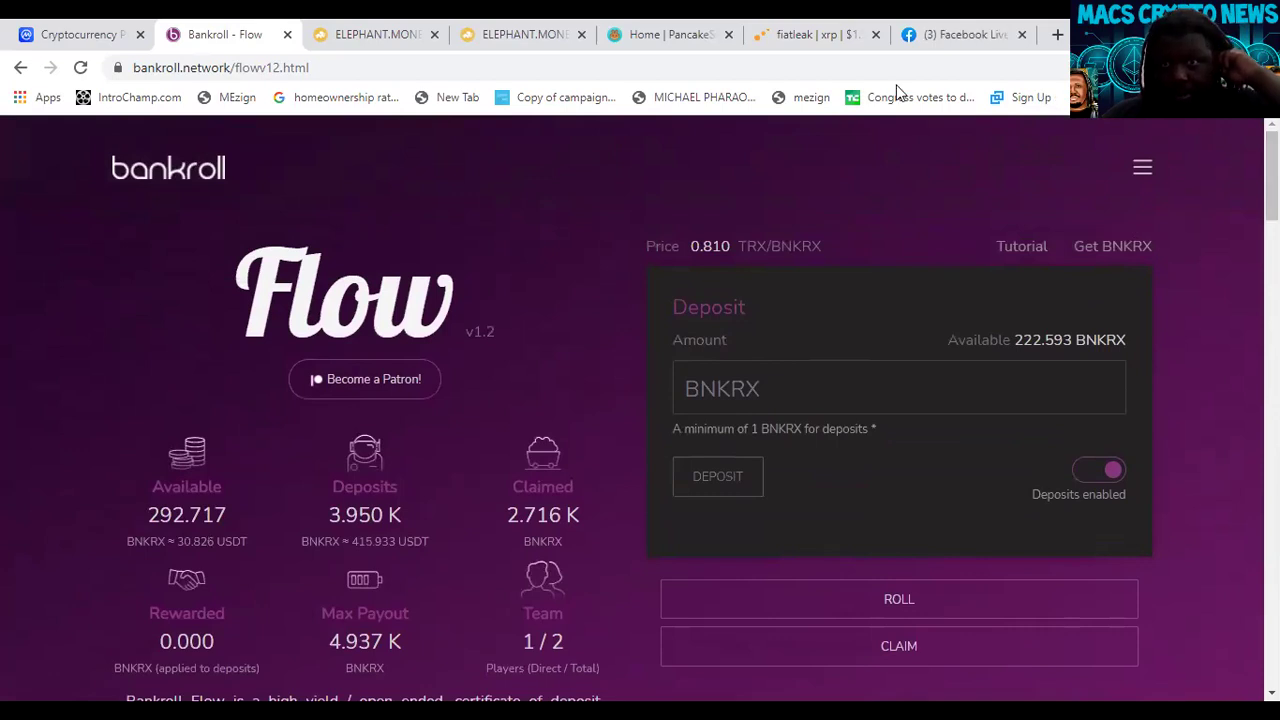
{"action": "left_click", "coordinate": [397, 37]}
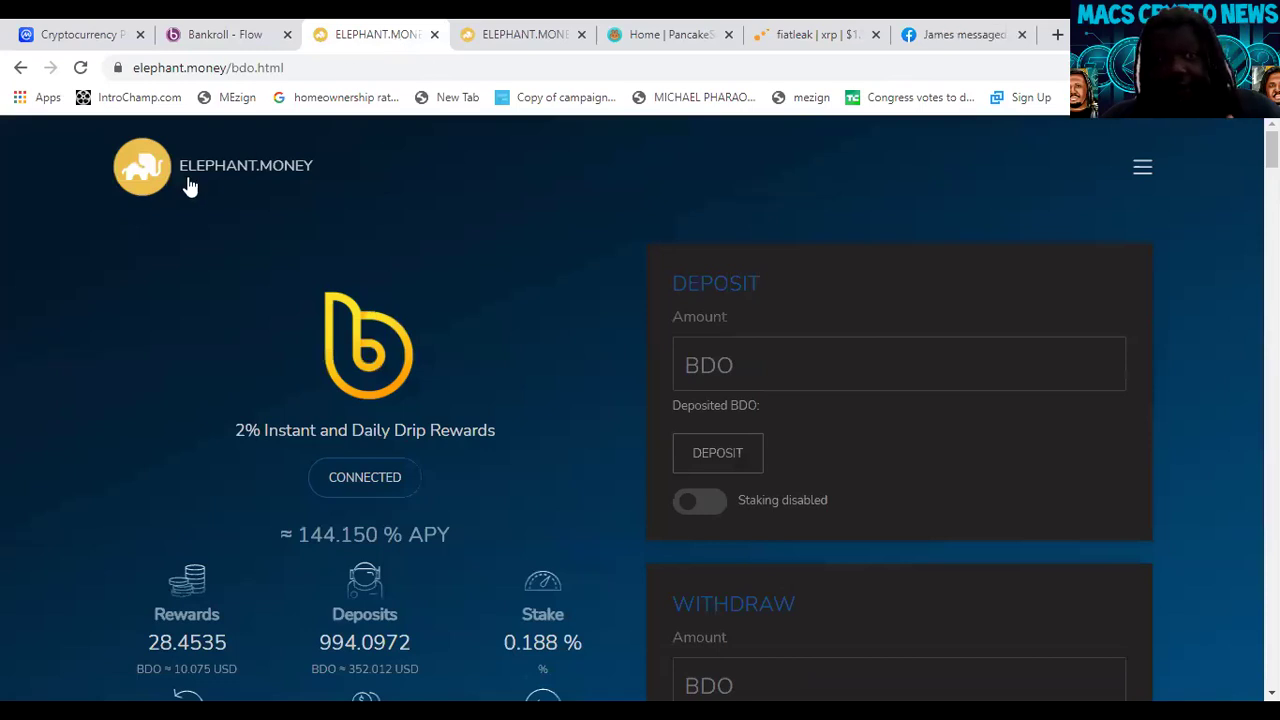
{"action": "left_click", "coordinate": [264, 37]}
{"action": "left_click", "coordinate": [394, 38]}
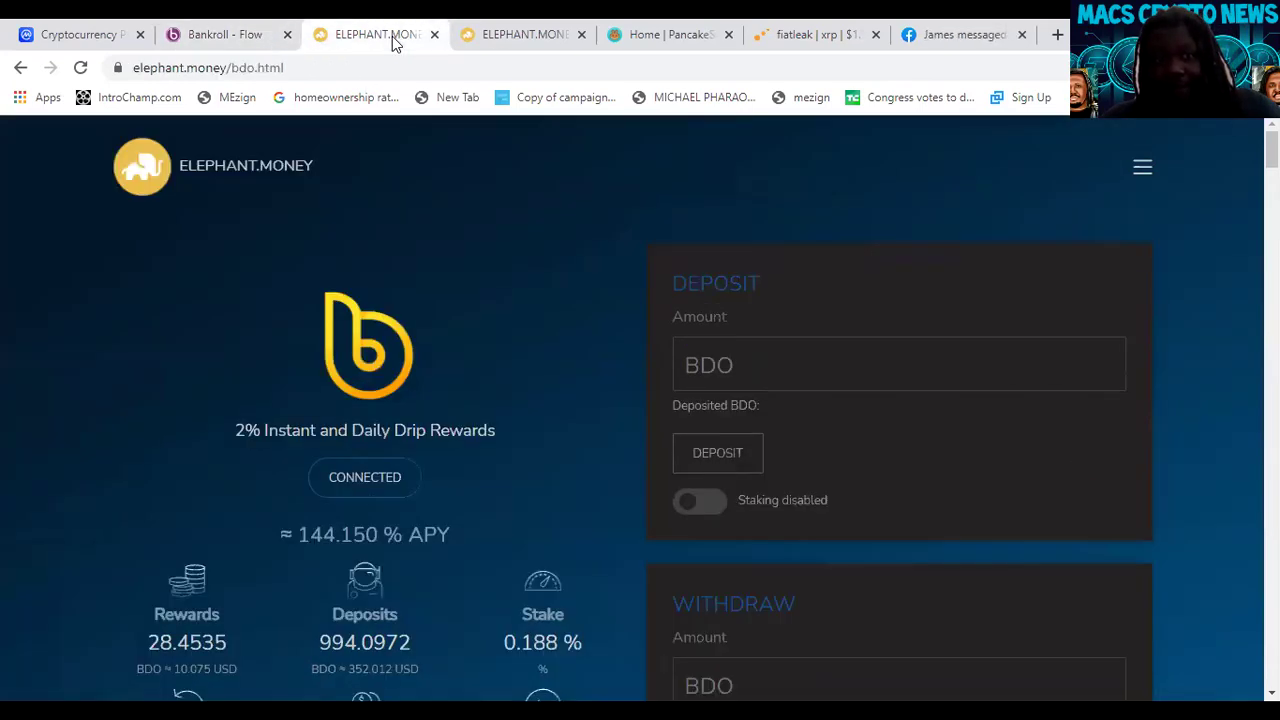
{"action": "left_click", "coordinate": [230, 35]}
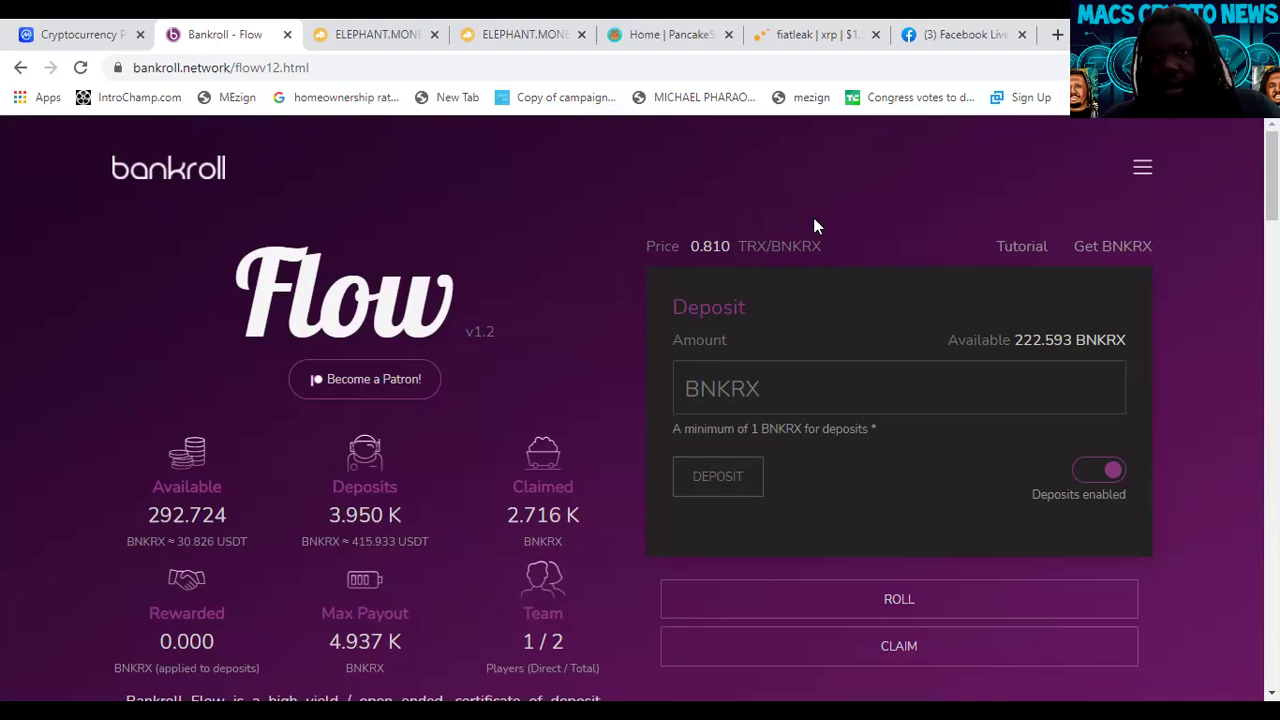
Step: Open Bankroll's Swapx page and look over its price figures and the buy and sell sections
{"action": "left_click", "coordinate": [1143, 176]}
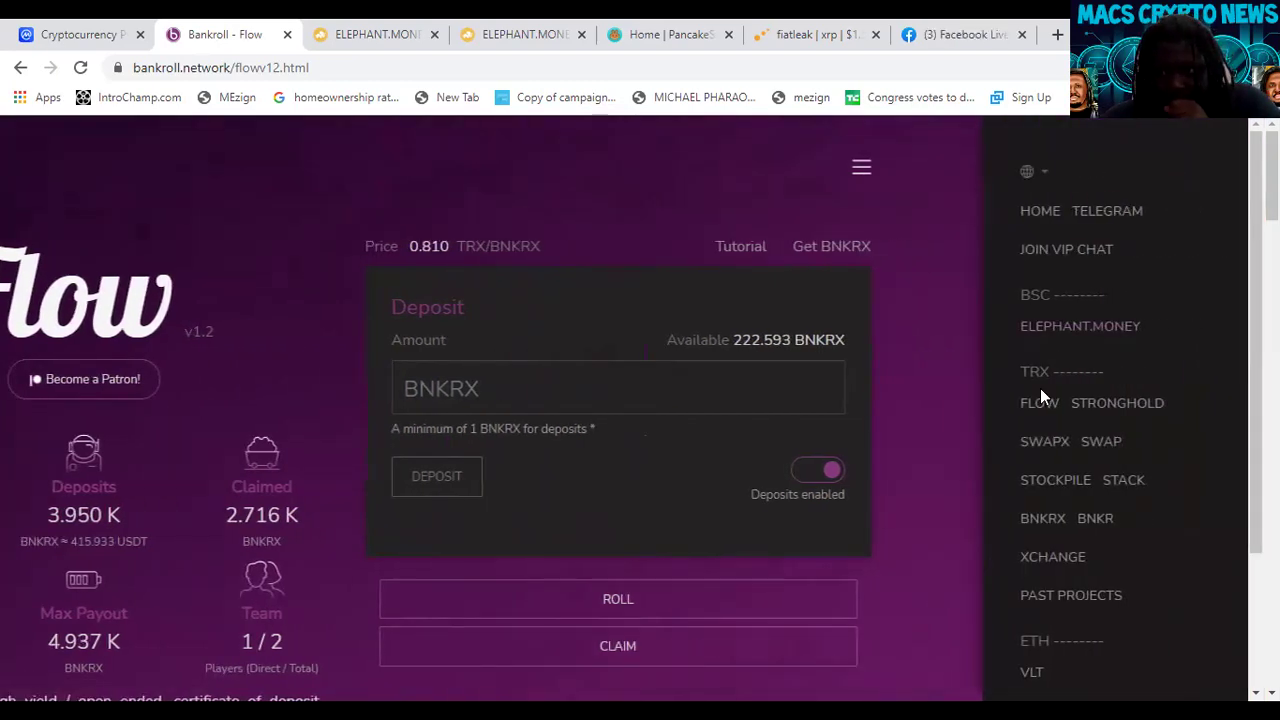
{"action": "left_click", "coordinate": [1046, 441]}
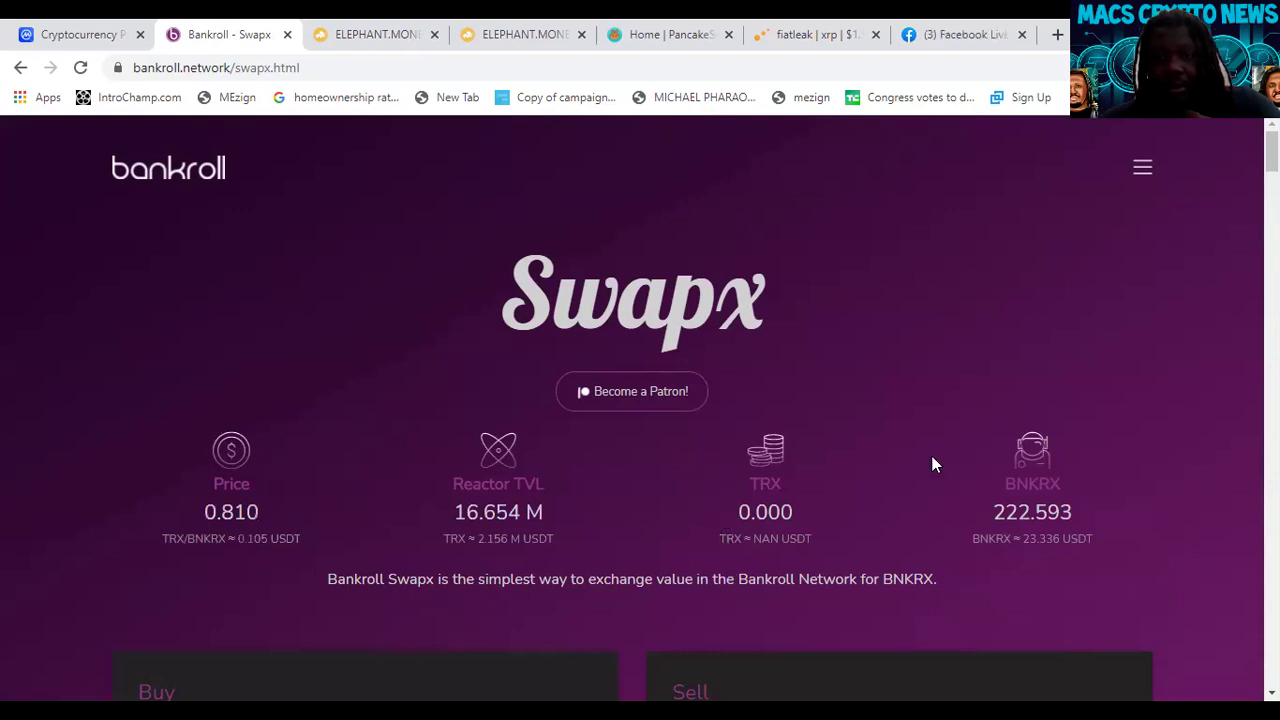
{"action": "scroll", "coordinate": [932, 464], "scroll_direction": "down", "scroll_amount": 1}
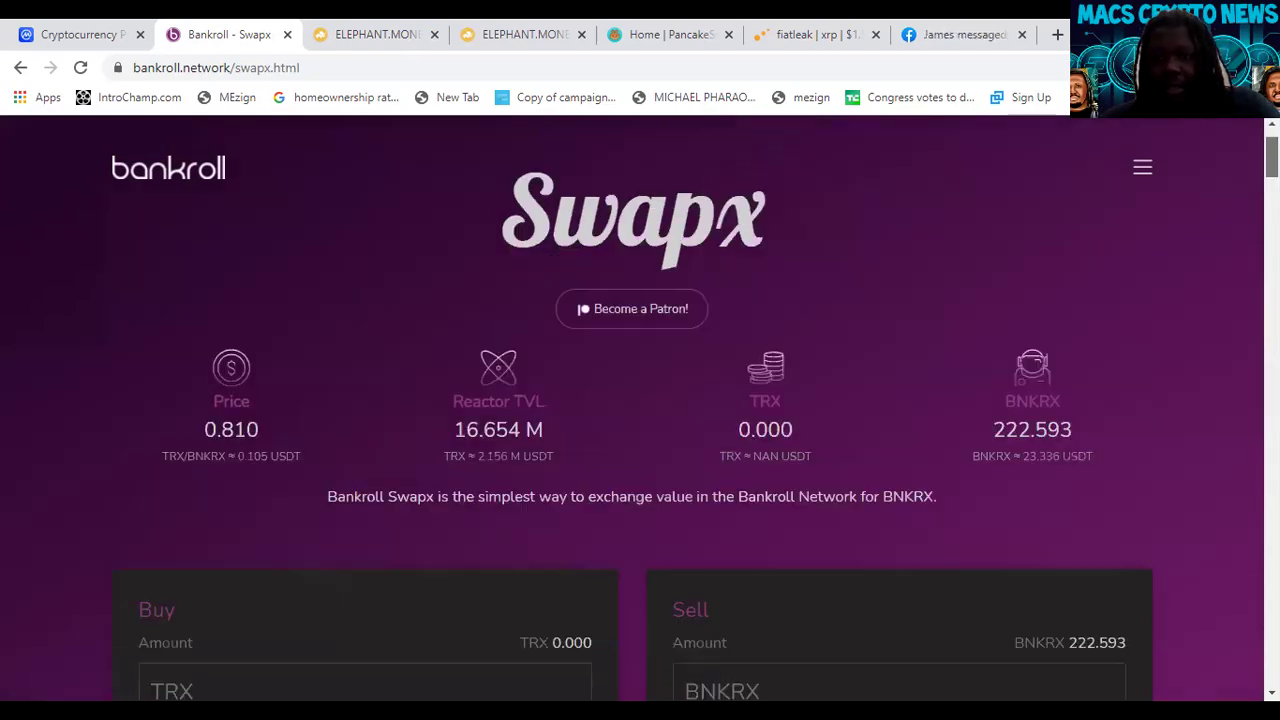
{"action": "scroll", "coordinate": [632, 408], "scroll_direction": "down", "scroll_amount": 4}
{"action": "scroll", "coordinate": [632, 408], "scroll_direction": "up", "scroll_amount": 5}
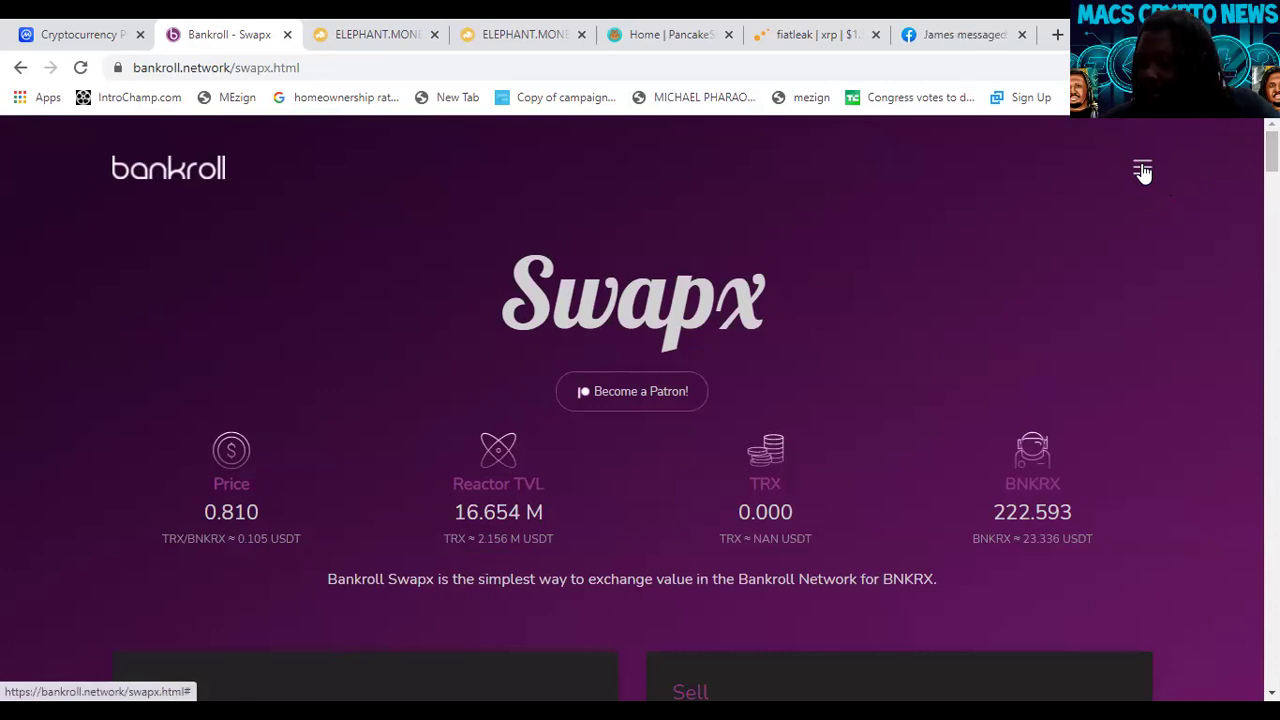
Step: Return to the Bankroll Flow page and check the token balances in the TronLink wallet
{"action": "left_click", "coordinate": [1142, 170]}
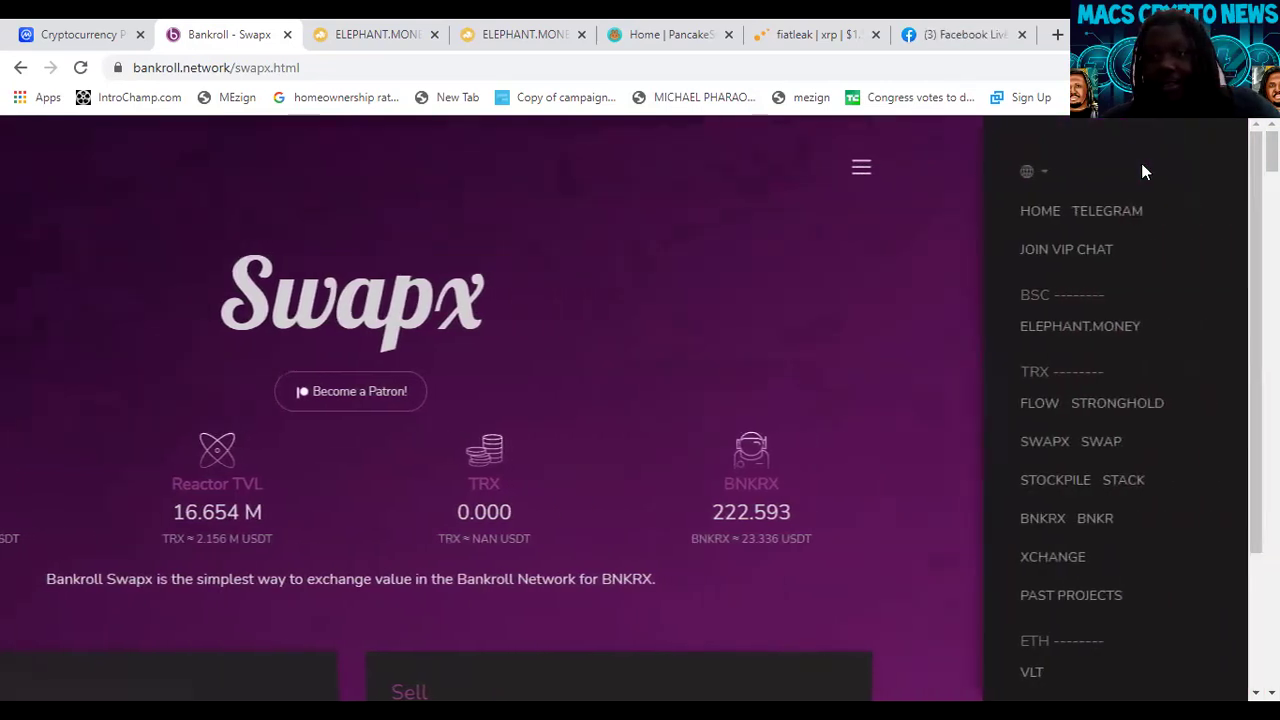
{"action": "left_click", "coordinate": [1033, 403]}
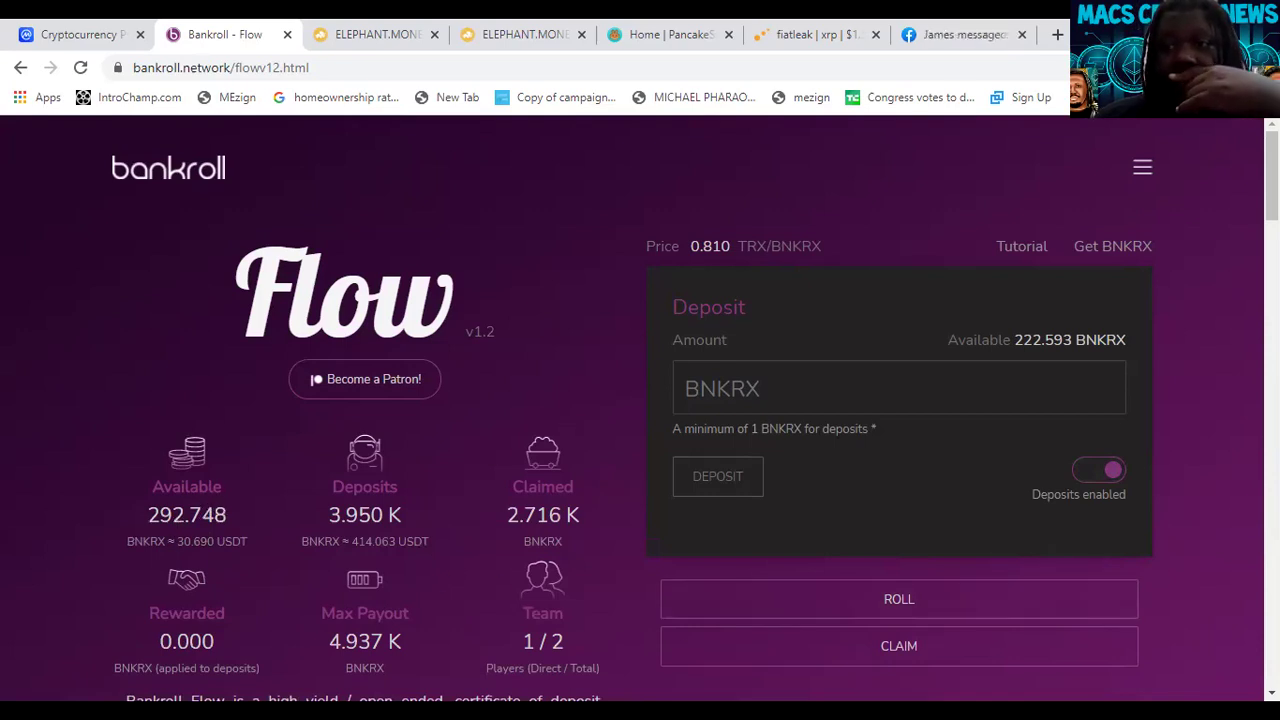
{"action": "left_click", "coordinate": [1197, 67]}
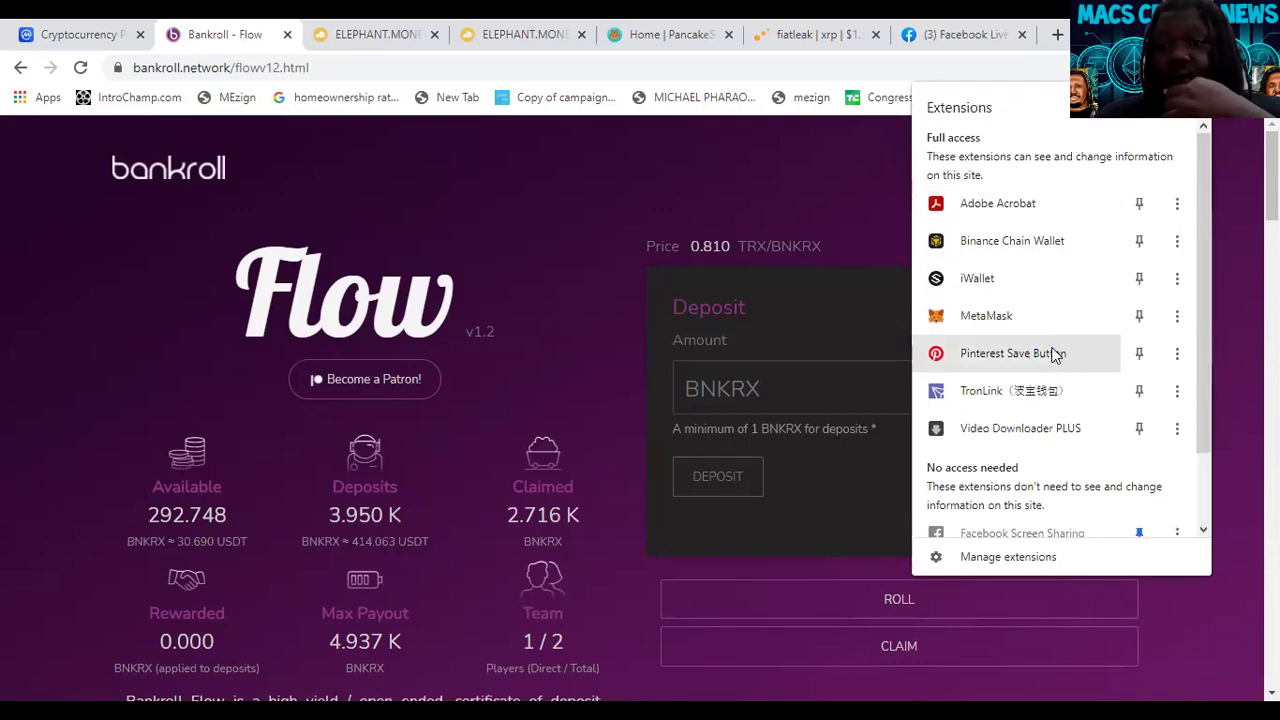
{"action": "left_click", "coordinate": [1058, 386]}
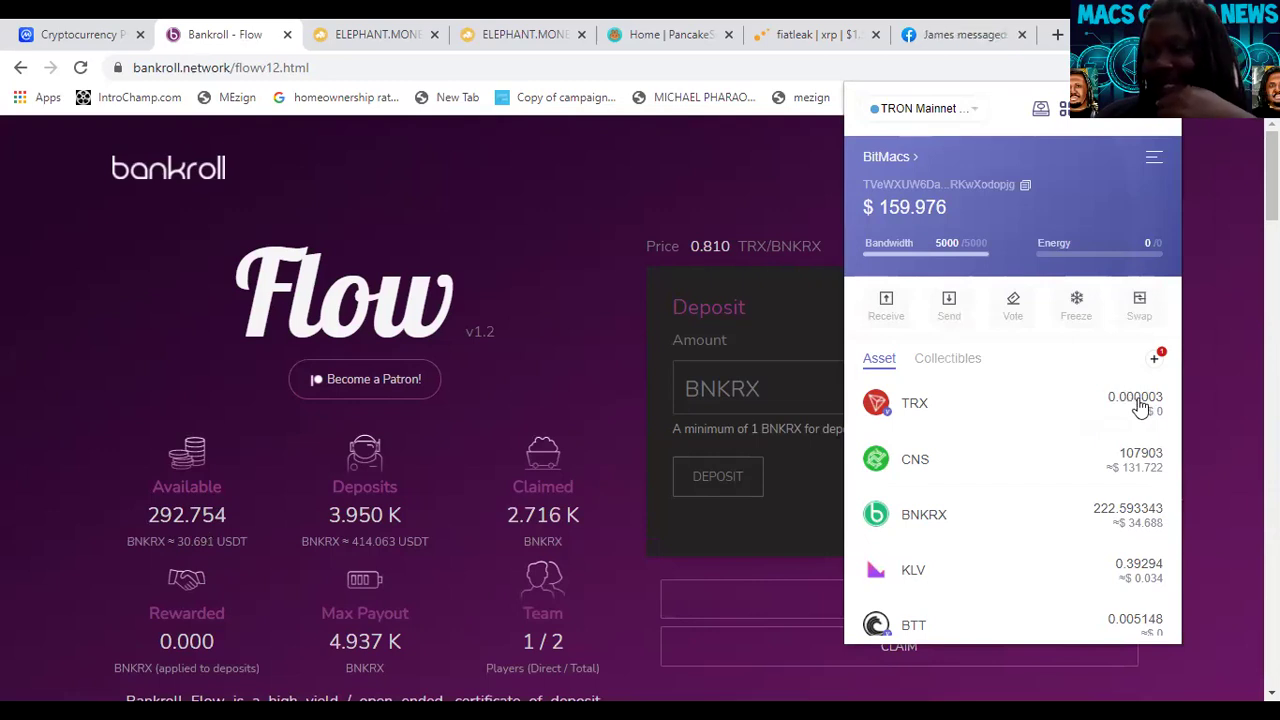
{"action": "left_click", "coordinate": [1205, 174]}
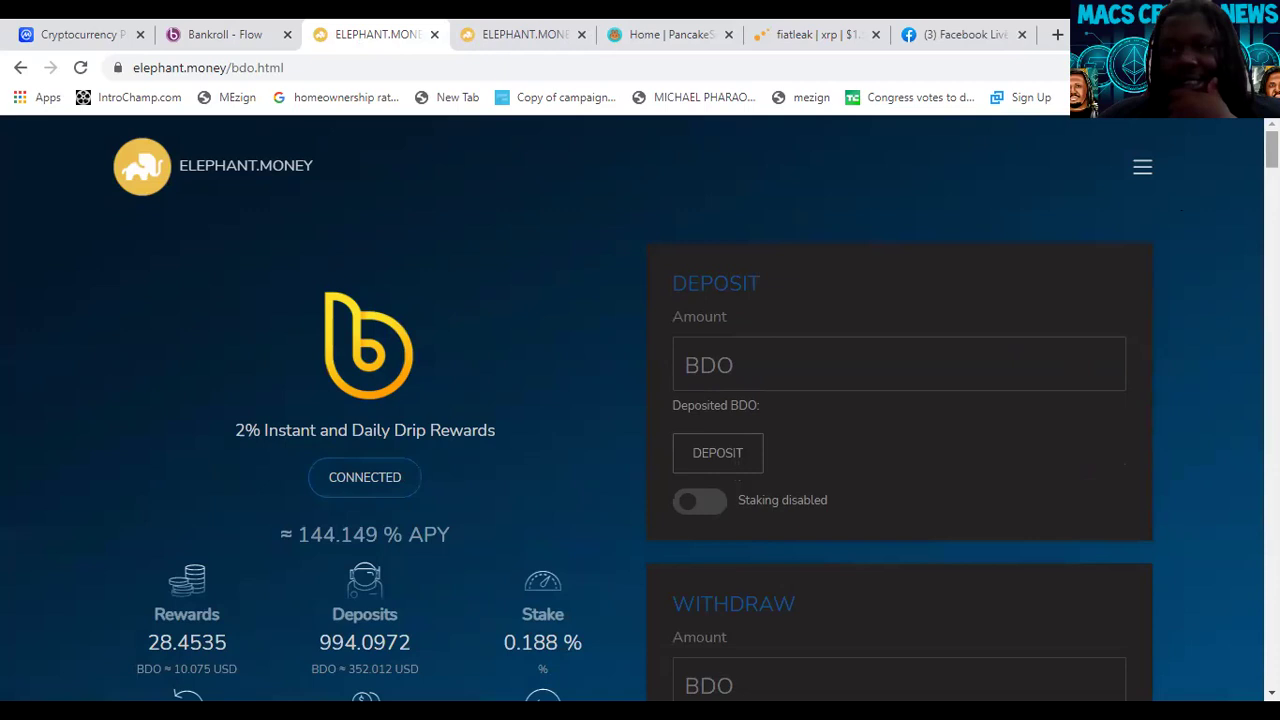
Step: Claim the accrued BDO rewards on Elephant.Money, dismissing the transaction notice and closing the BDO page
{"action": "scroll", "coordinate": [761, 317], "scroll_direction": "down", "scroll_amount": 3}
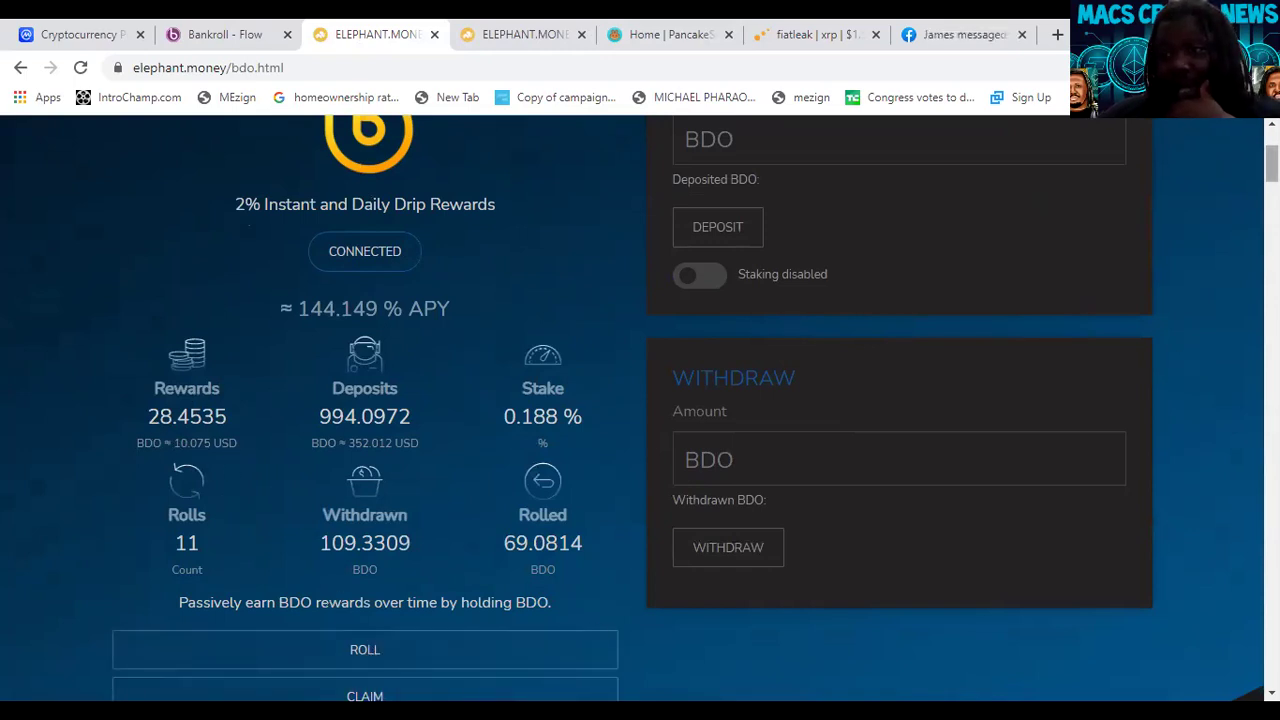
{"action": "scroll", "coordinate": [1272, 170], "scroll_direction": "down", "scroll_amount": 2}
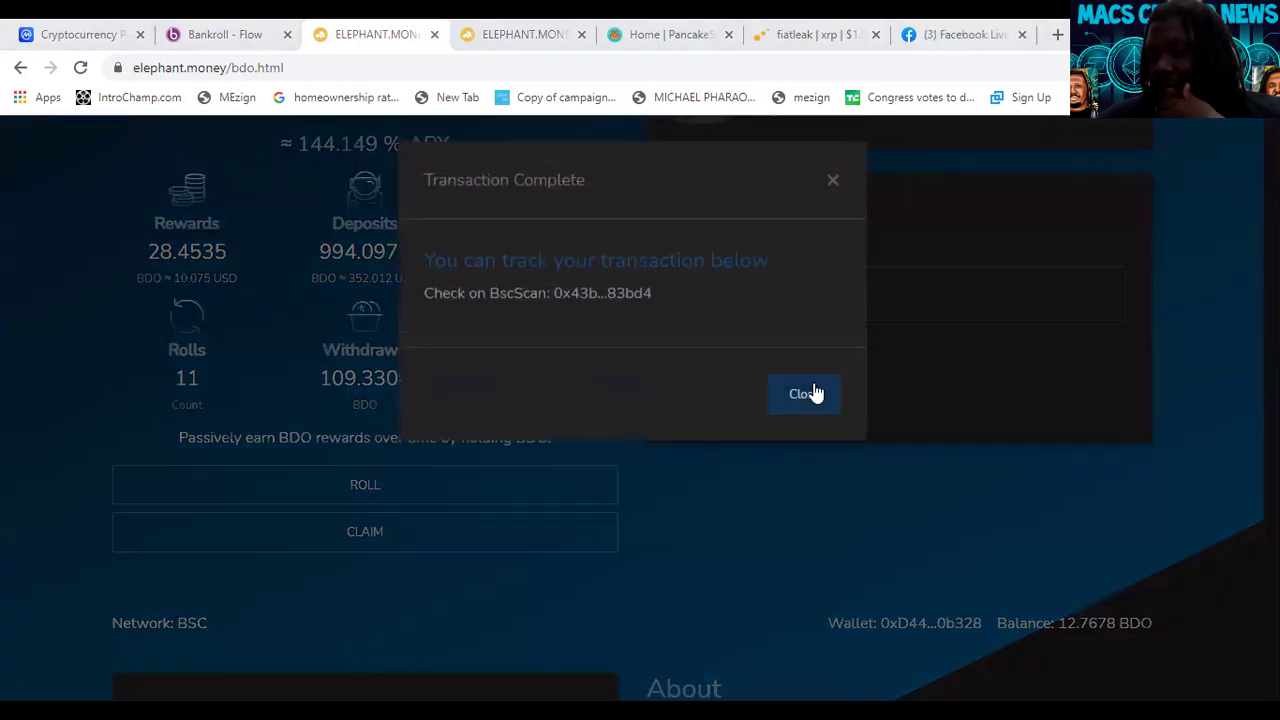
{"action": "left_click", "coordinate": [805, 393]}
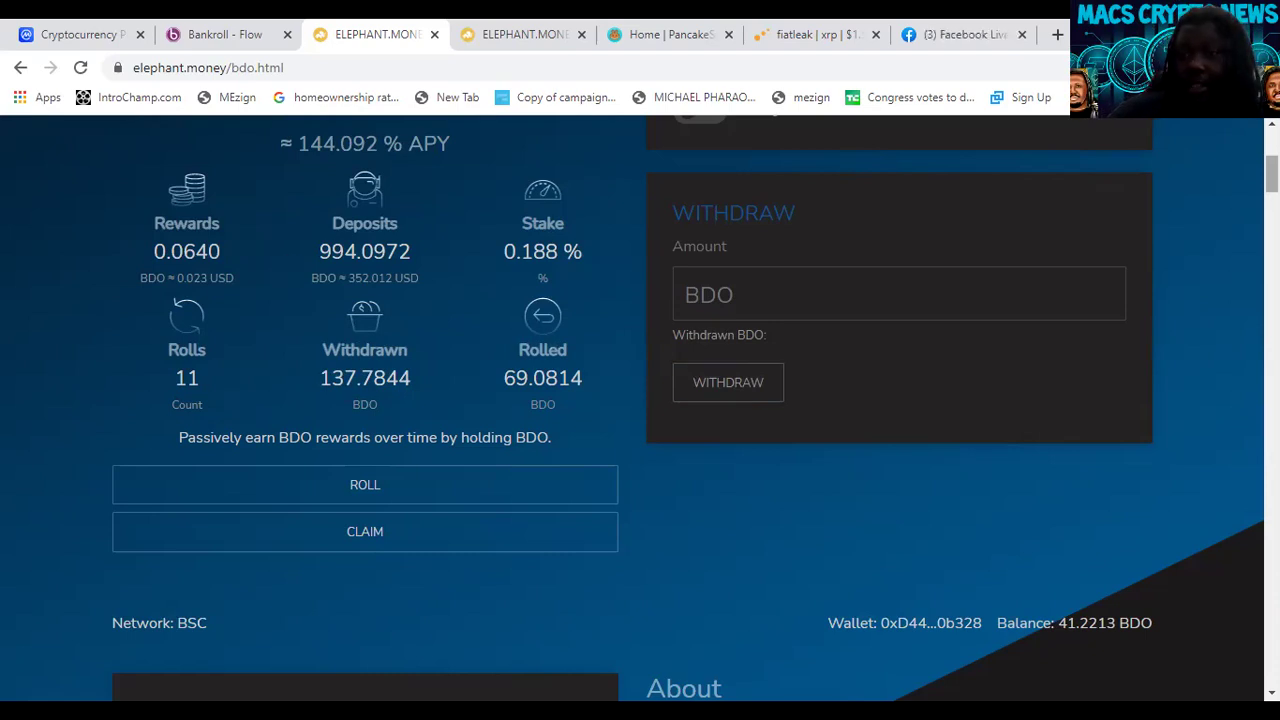
{"action": "scroll", "coordinate": [640, 400], "scroll_direction": "up", "scroll_amount": 3}
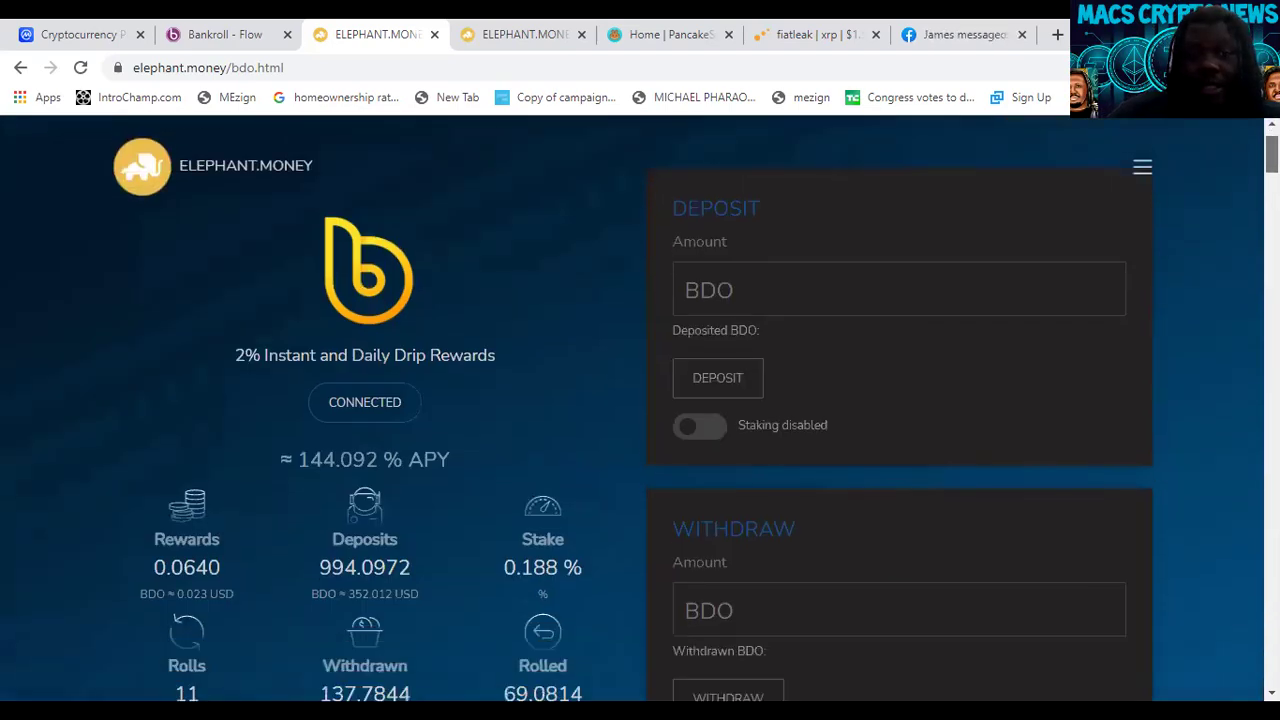
{"action": "scroll", "coordinate": [640, 400], "scroll_direction": "down", "scroll_amount": 3}
{"action": "scroll", "coordinate": [640, 400], "scroll_direction": "up", "scroll_amount": 3}
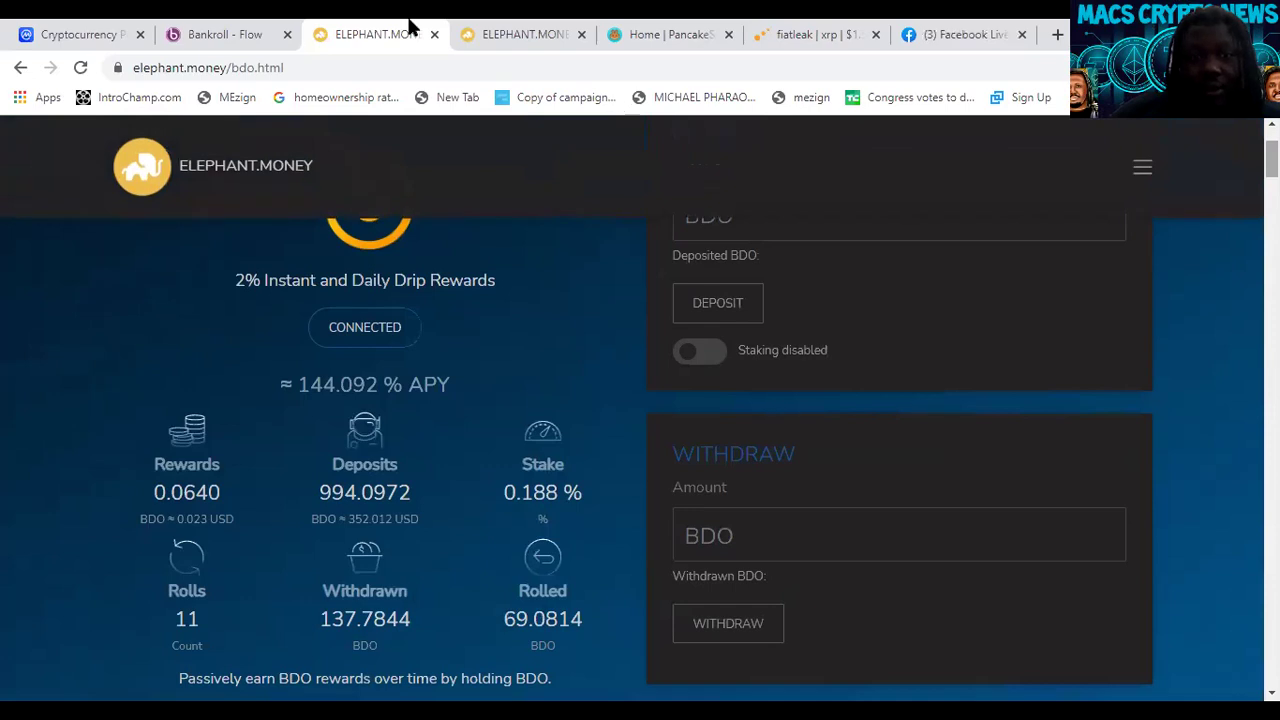
{"action": "left_click", "coordinate": [434, 34]}
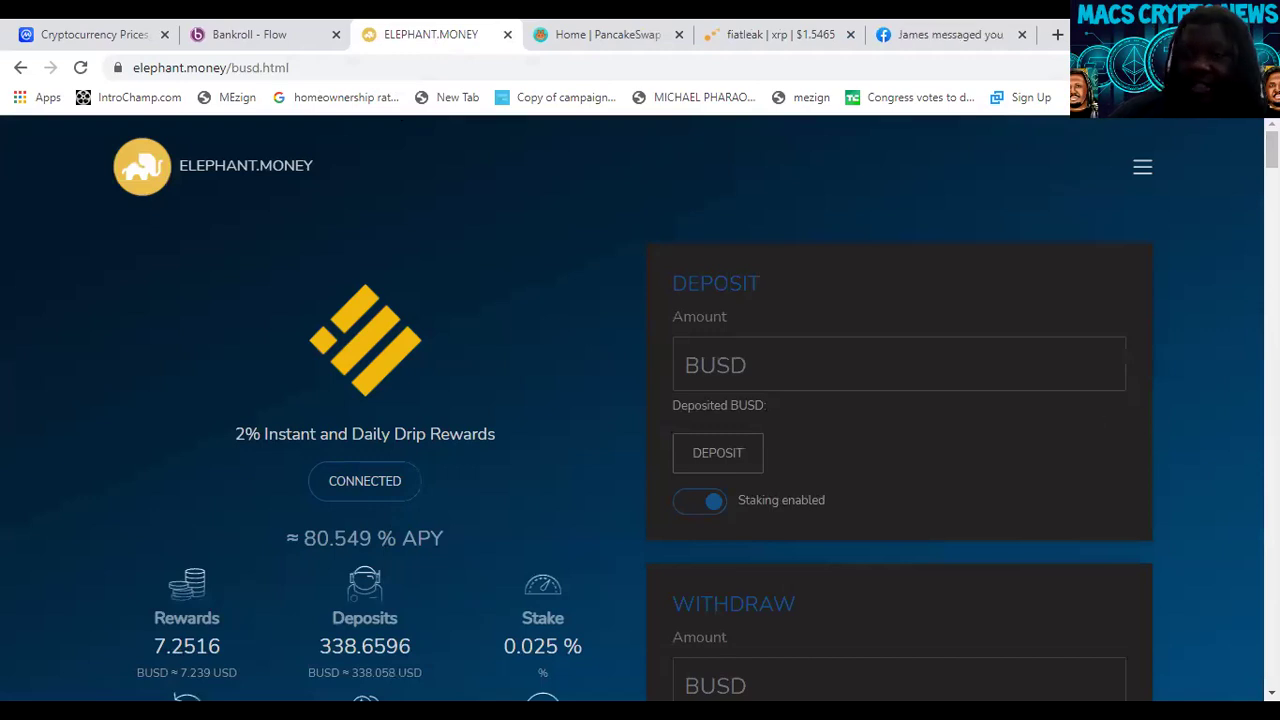
Step: Roll the accrued BUSD rewards back into the deposit on Elephant.Money and dismiss the transaction notice
{"action": "scroll", "coordinate": [640, 400], "scroll_direction": "down", "scroll_amount": 3}
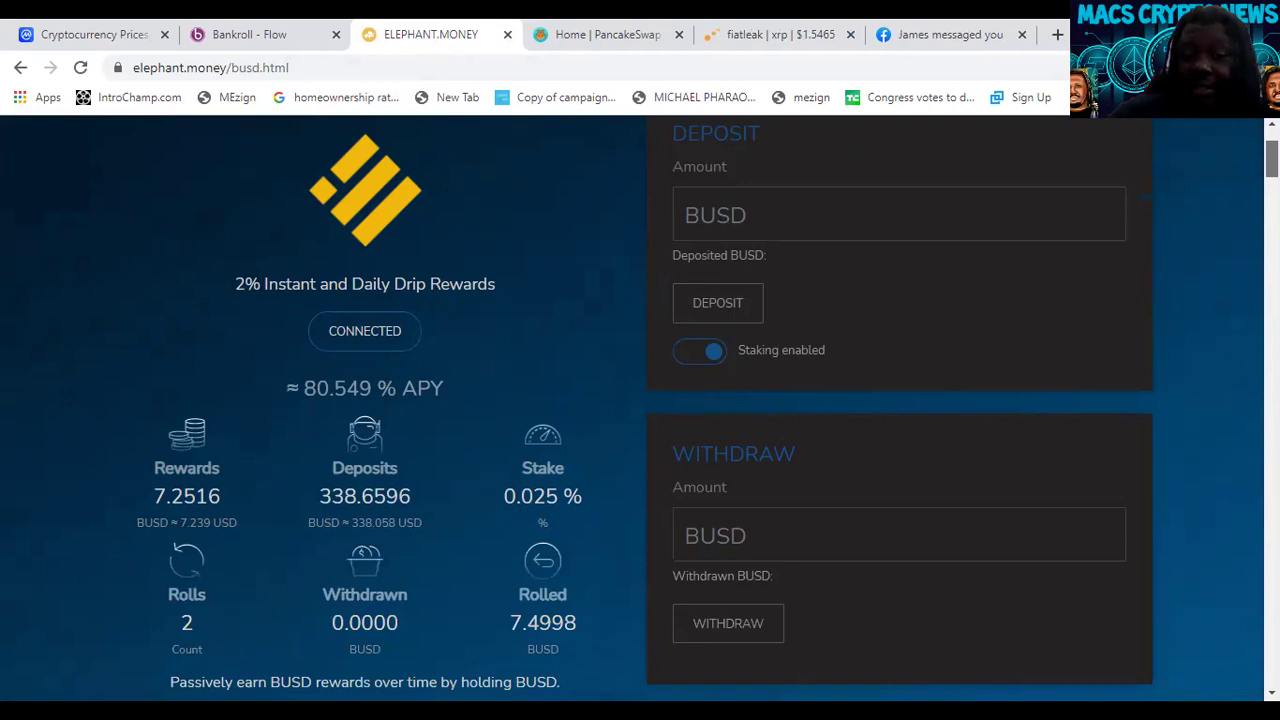
{"action": "scroll", "coordinate": [640, 400], "scroll_direction": "down", "scroll_amount": 3}
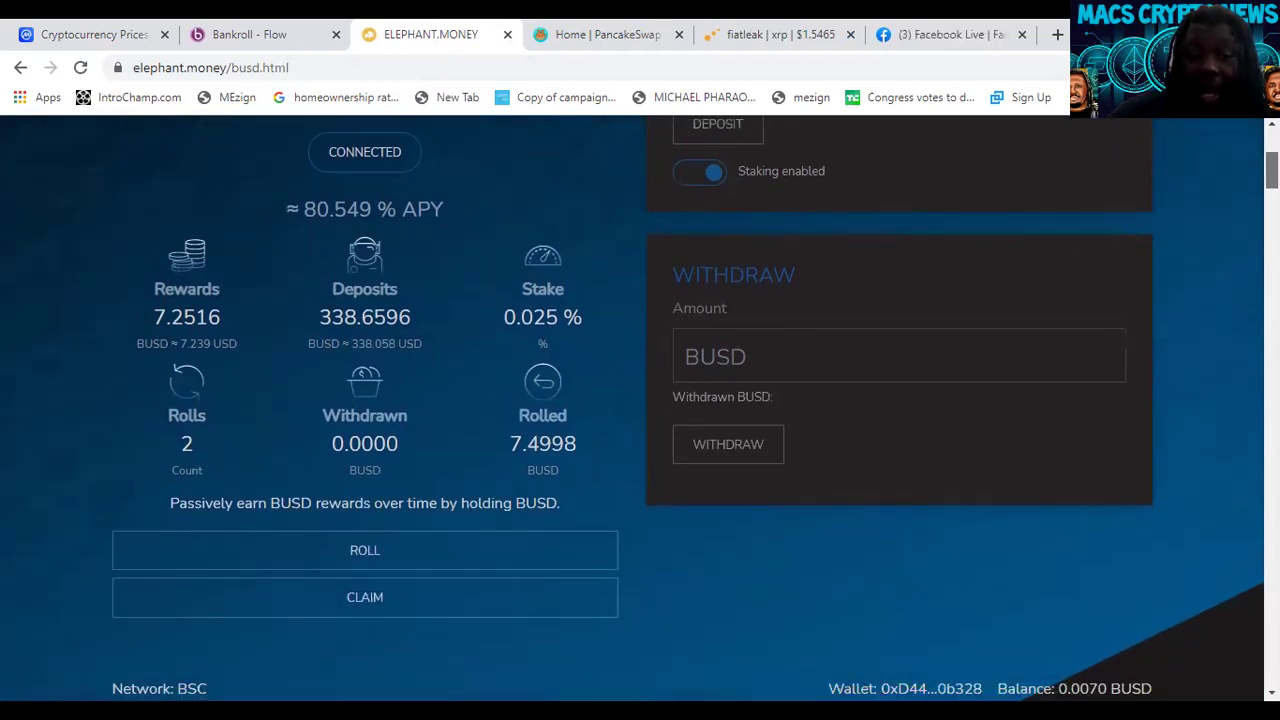
{"action": "scroll", "coordinate": [1106, 257], "scroll_direction": "up", "scroll_amount": 1}
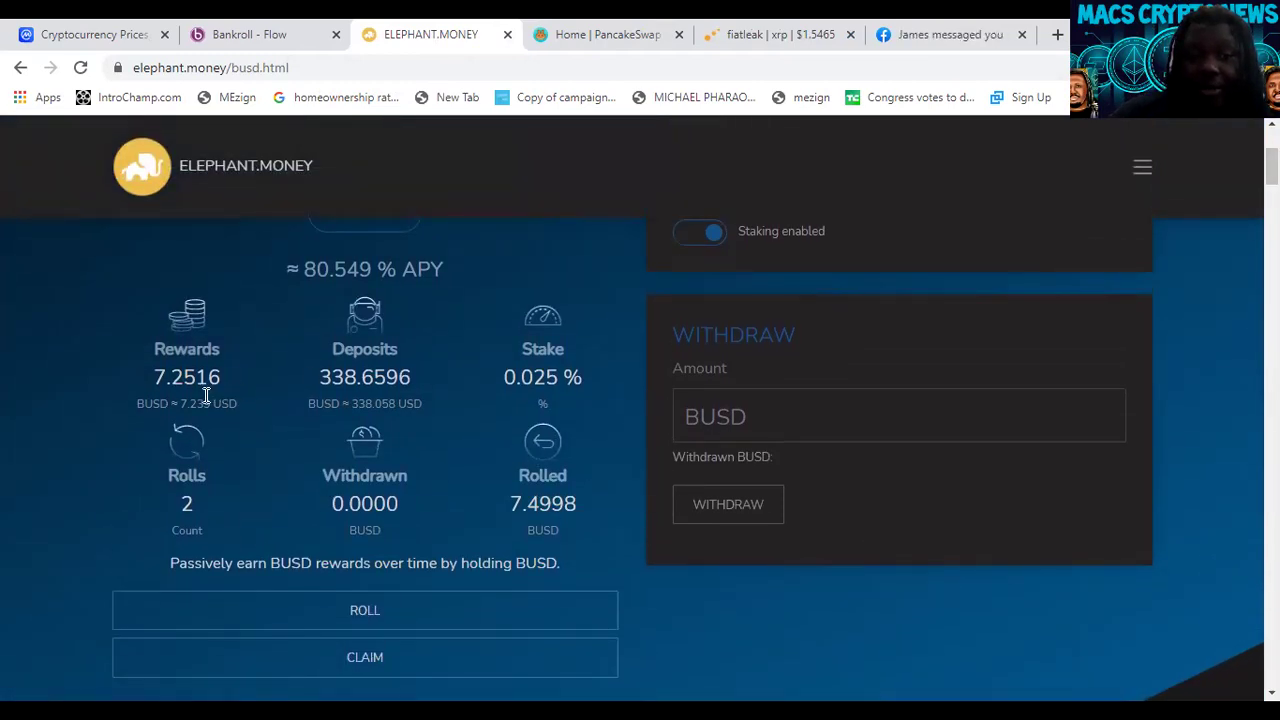
{"action": "left_click", "coordinate": [409, 613]}
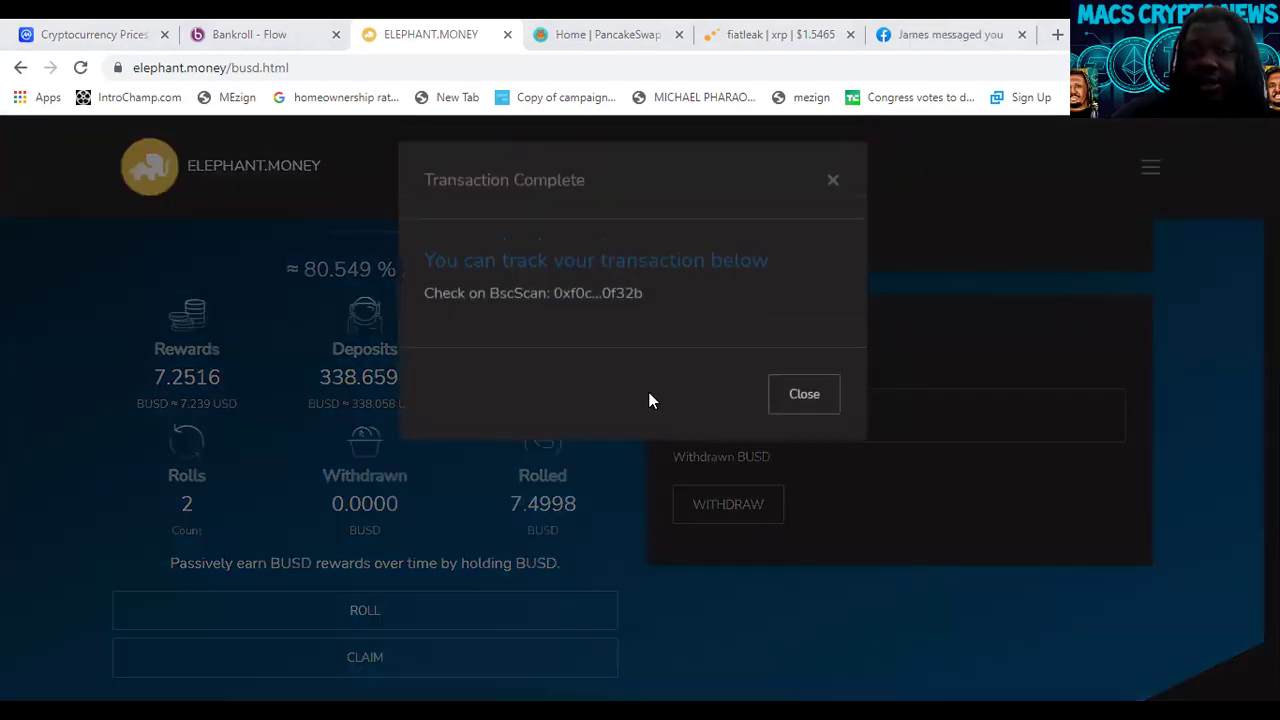
{"action": "left_click", "coordinate": [804, 394]}
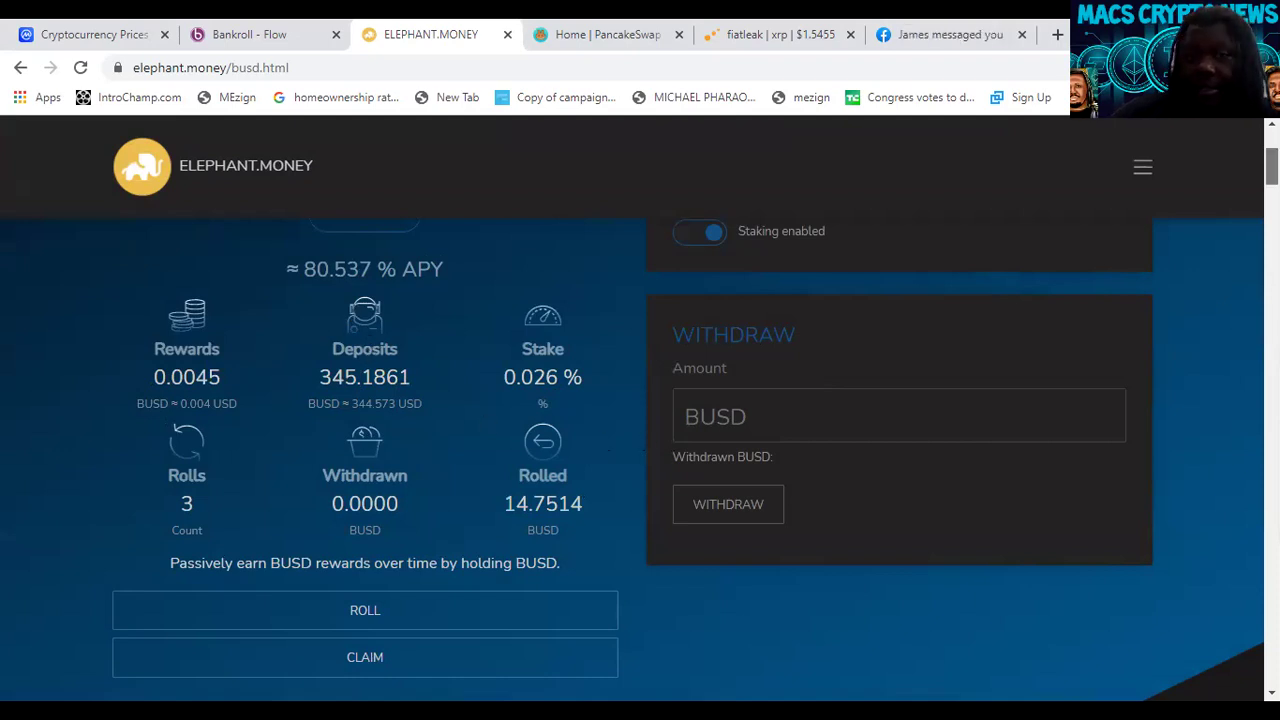
{"action": "scroll", "coordinate": [640, 400], "scroll_direction": "up", "scroll_amount": 2}
{"action": "scroll", "coordinate": [640, 400], "scroll_direction": "up", "scroll_amount": 1}
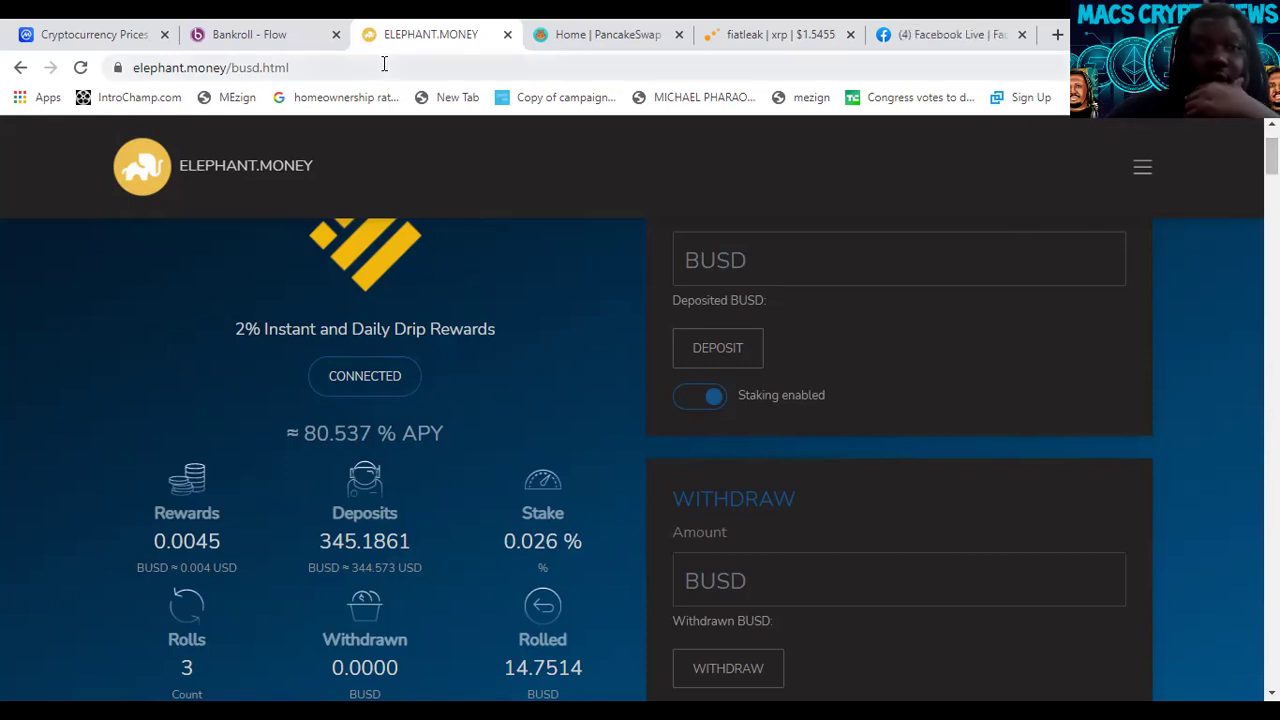
Step: Close the Elephant.Money BUSD page and open the token Exchange page on PancakeSwap
{"action": "left_click", "coordinate": [508, 37]}
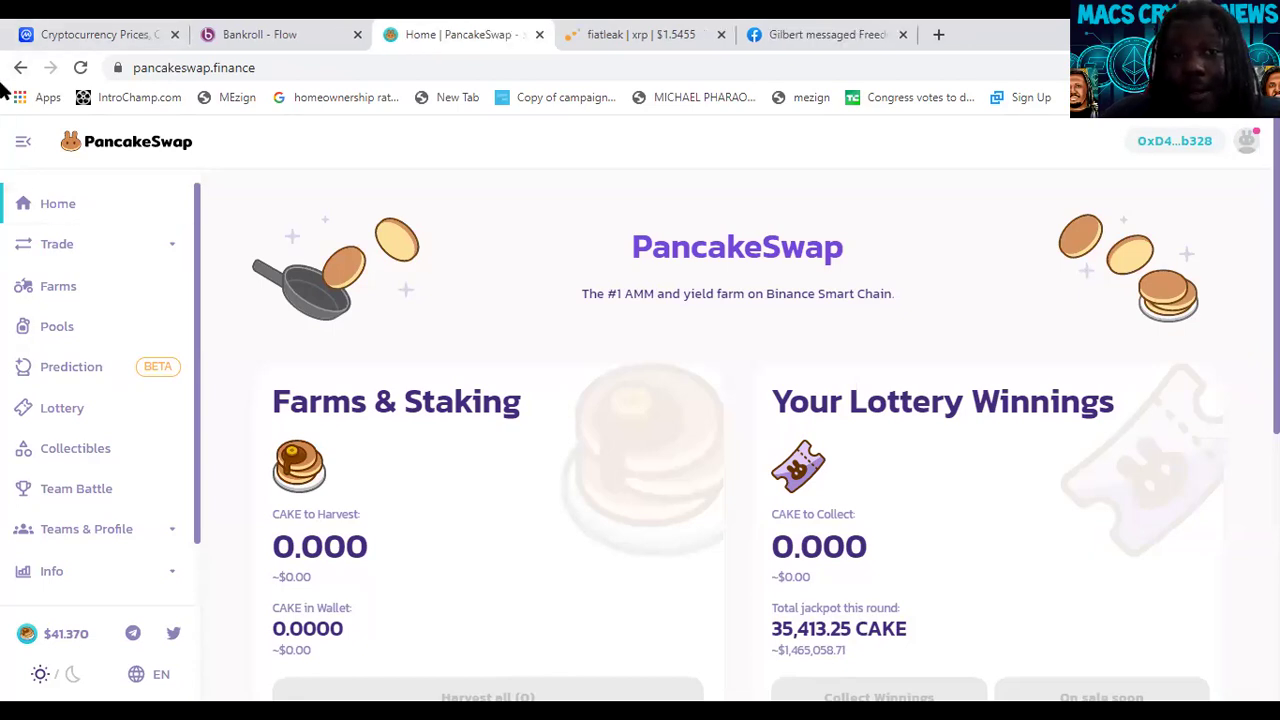
{"action": "left_click", "coordinate": [85, 246]}
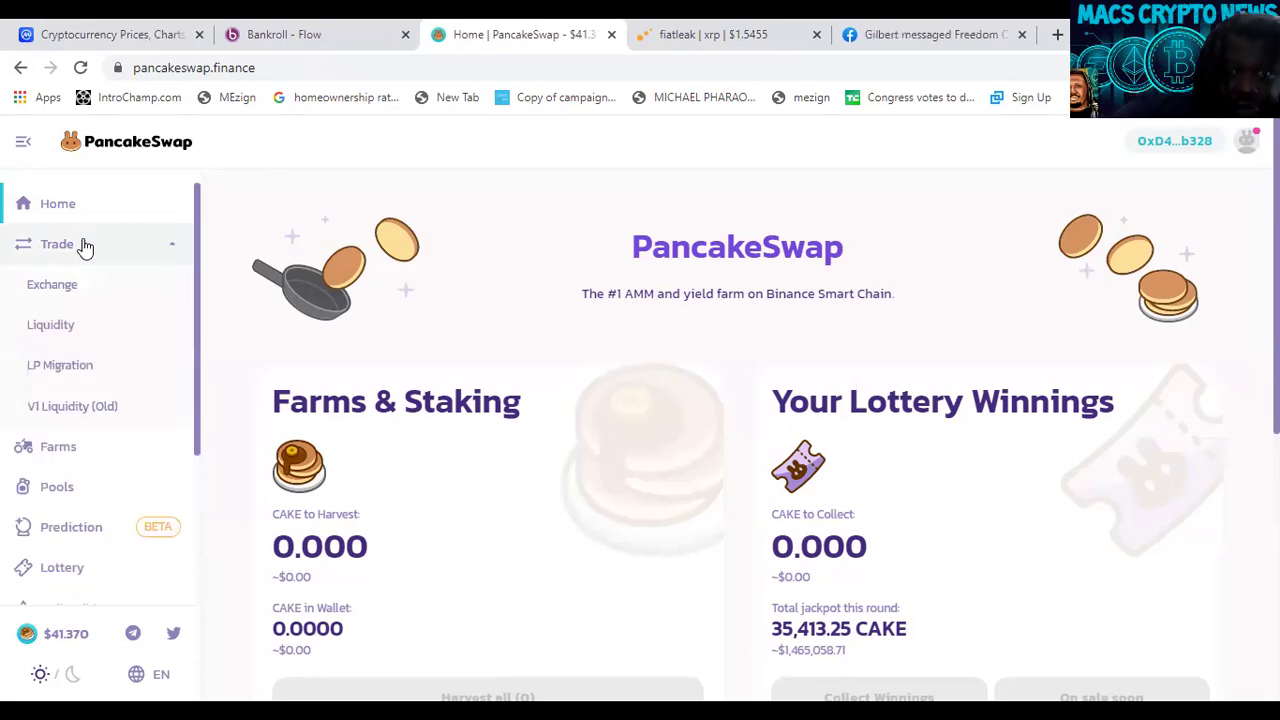
{"action": "left_click", "coordinate": [75, 288]}
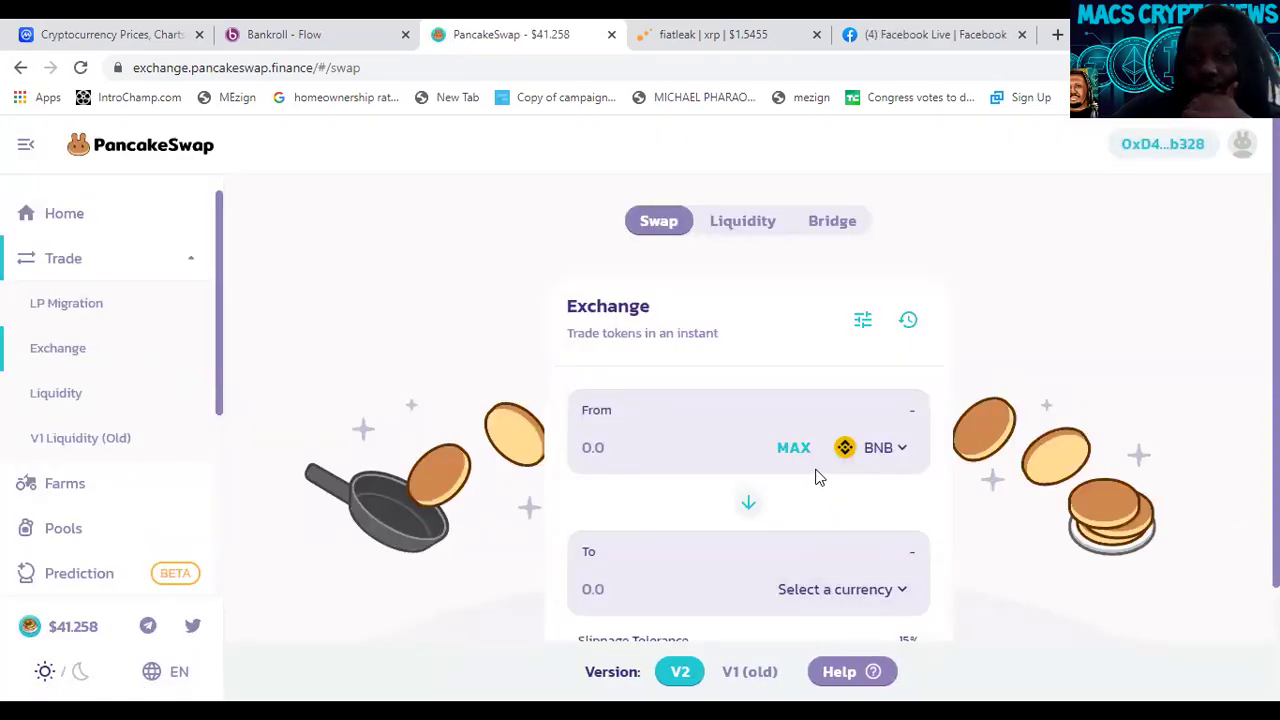
Step: Set up a PancakeSwap exchange from BDO to BUSD using the maximum available BDO amount
{"action": "left_click", "coordinate": [874, 448]}
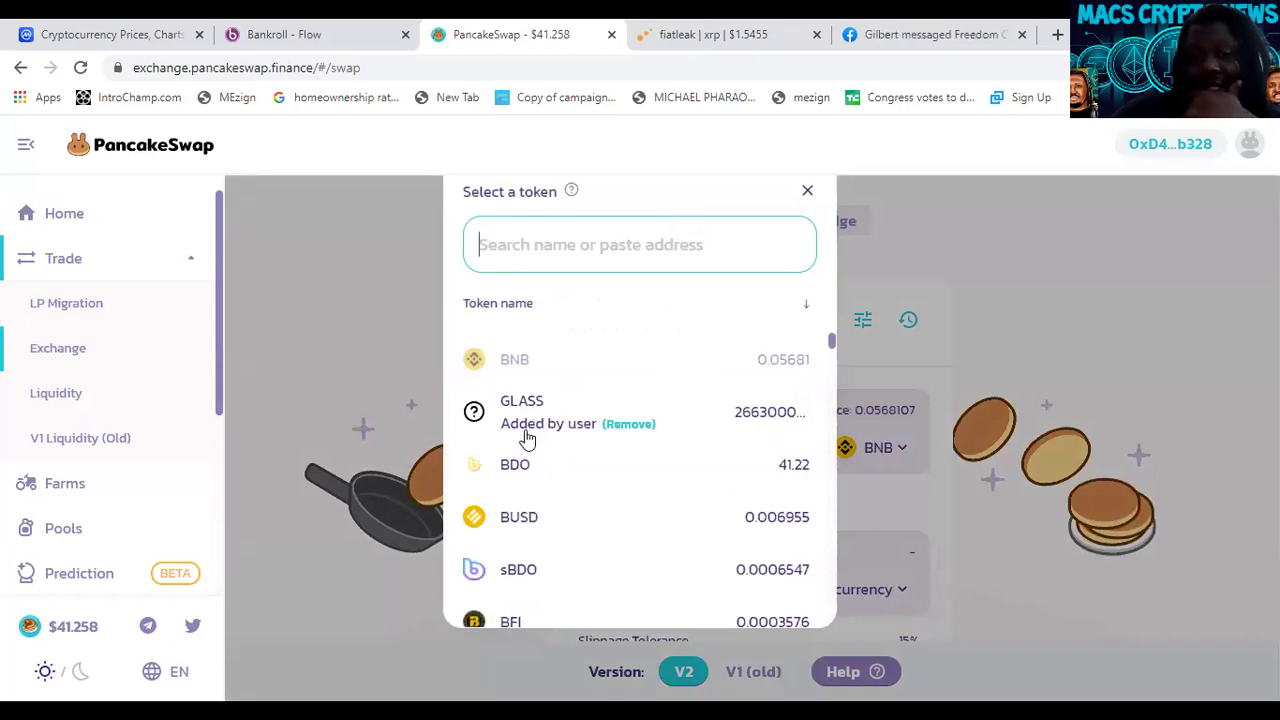
{"action": "left_click", "coordinate": [538, 530]}
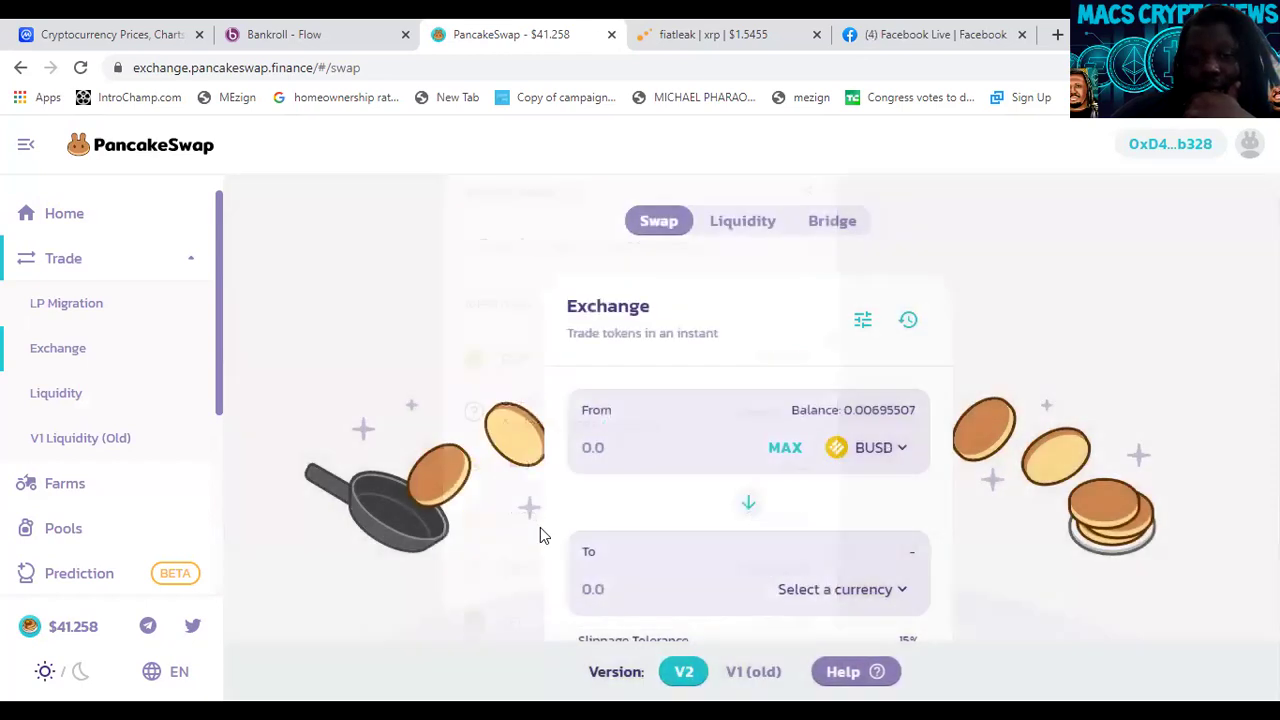
{"action": "left_click", "coordinate": [880, 589]}
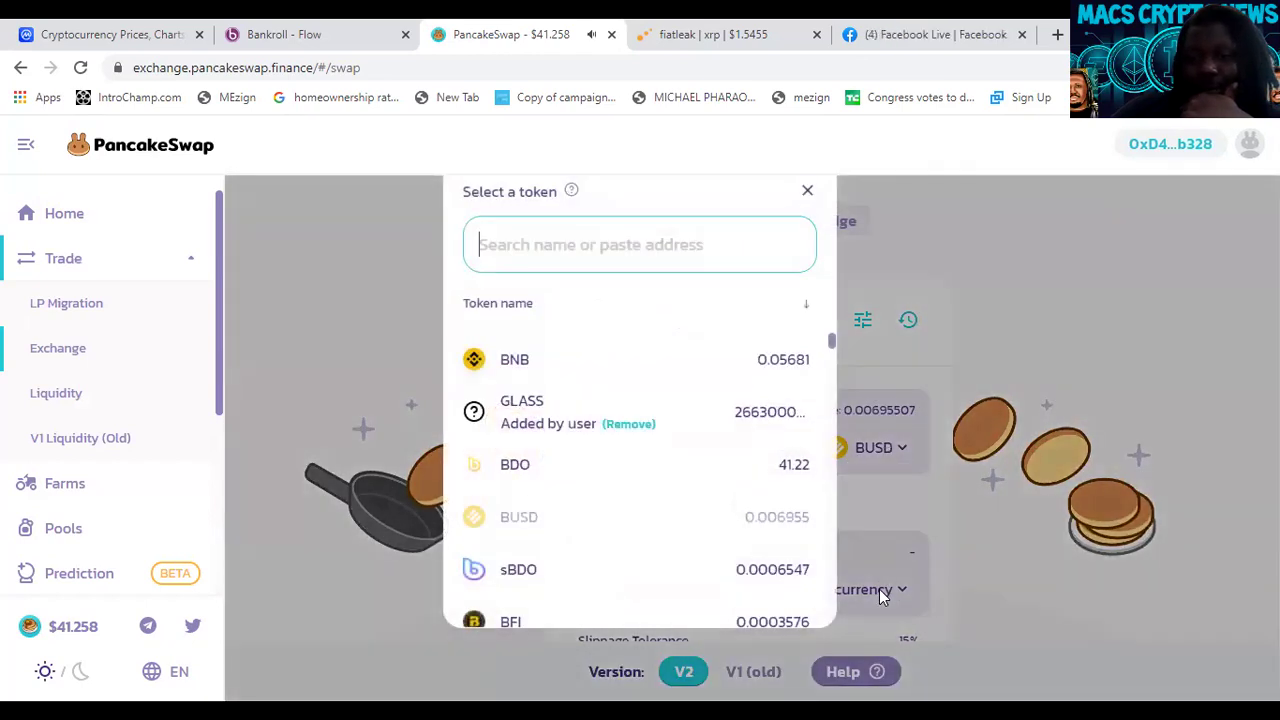
{"action": "left_click", "coordinate": [530, 472]}
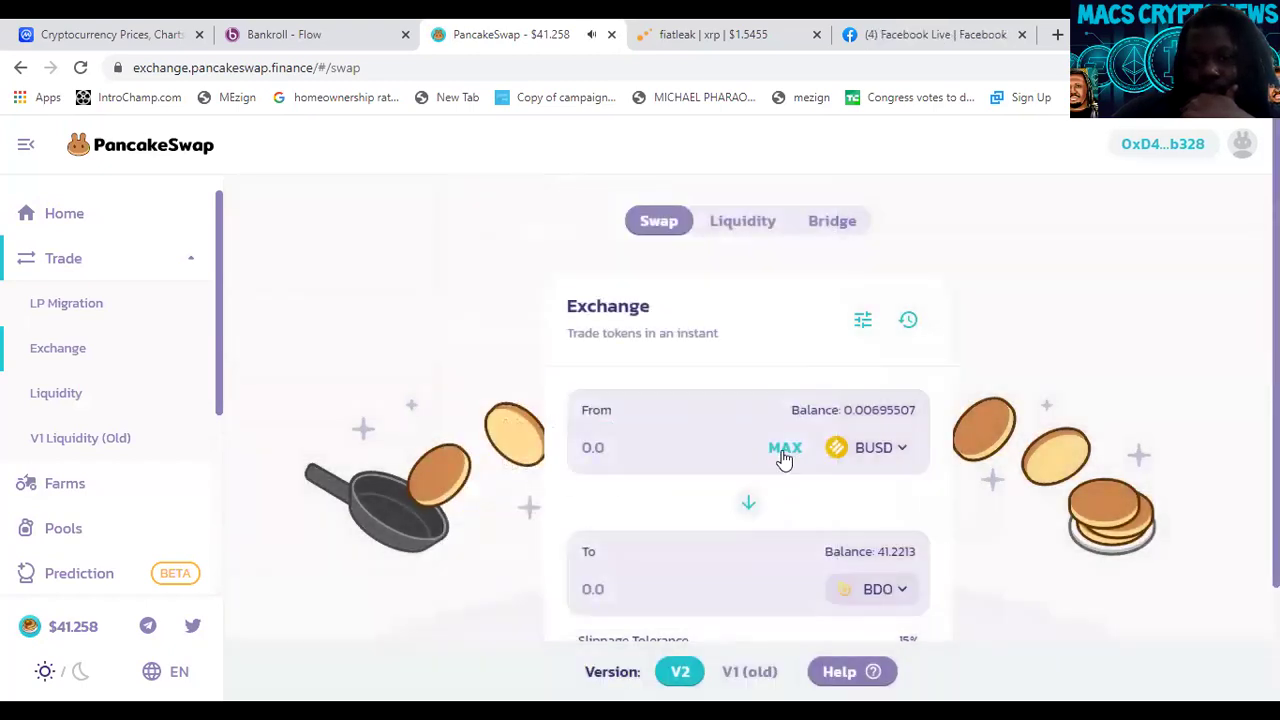
{"action": "left_click", "coordinate": [757, 504]}
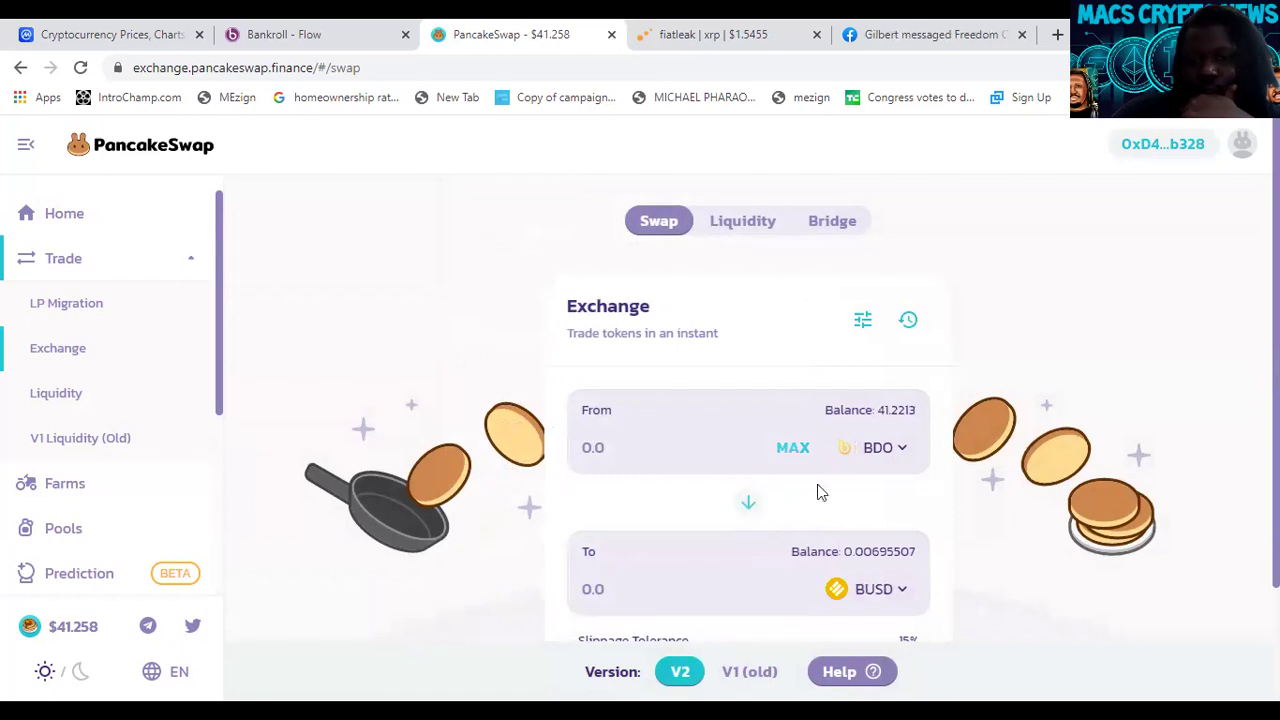
{"action": "left_click", "coordinate": [806, 445]}
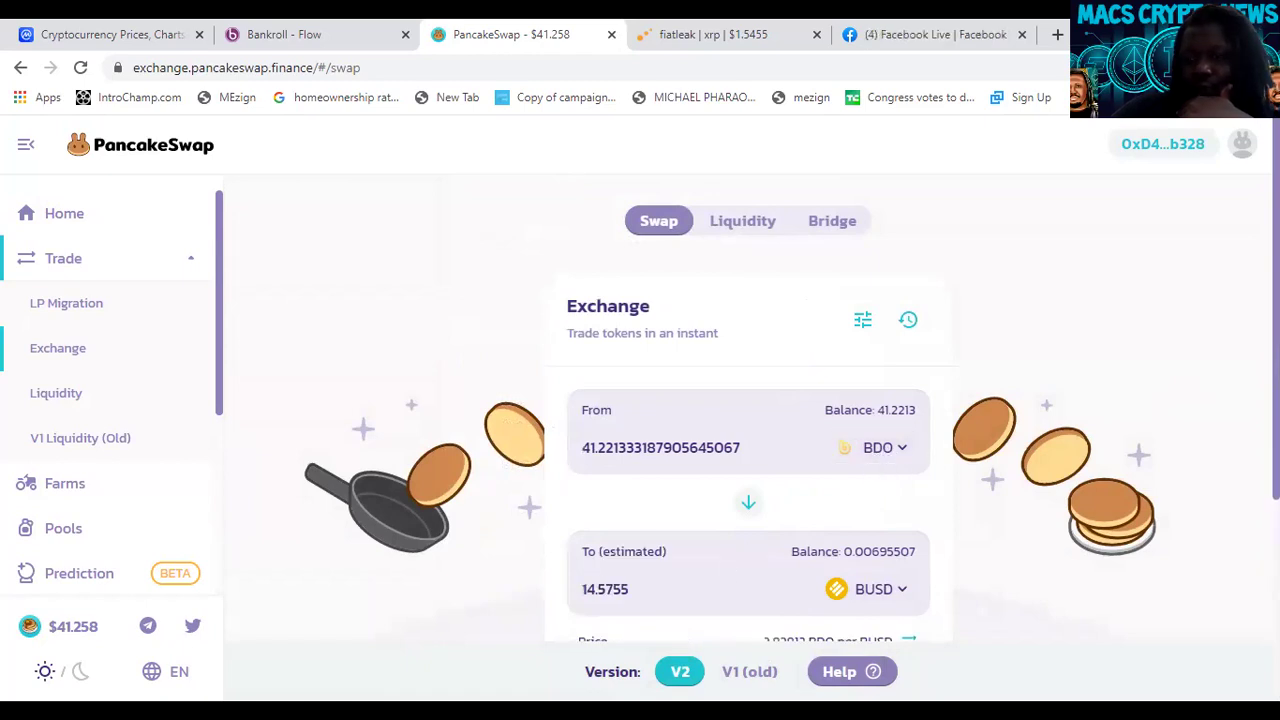
Step: Approve BDO for trading, confirm the swap of the full BDO amount to BUSD, and dismiss the submission notice
{"action": "scroll", "coordinate": [760, 534], "scroll_direction": "down", "scroll_amount": 1}
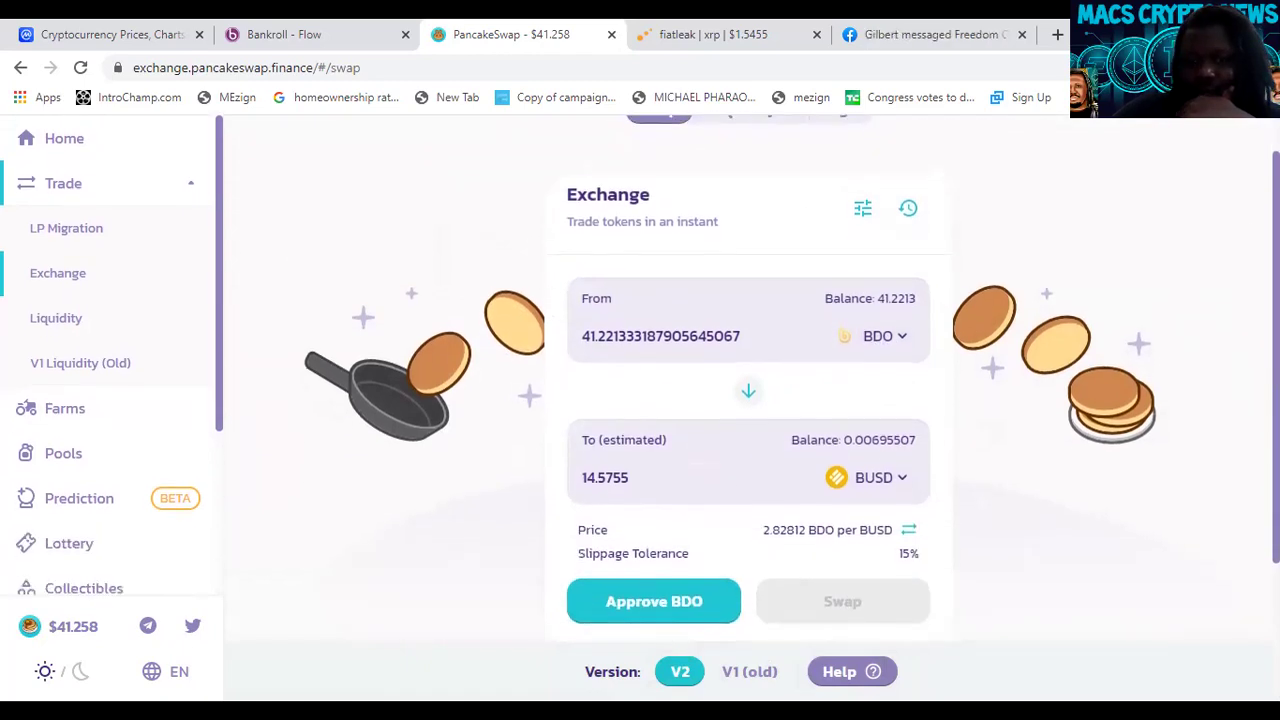
{"action": "left_click", "coordinate": [696, 591]}
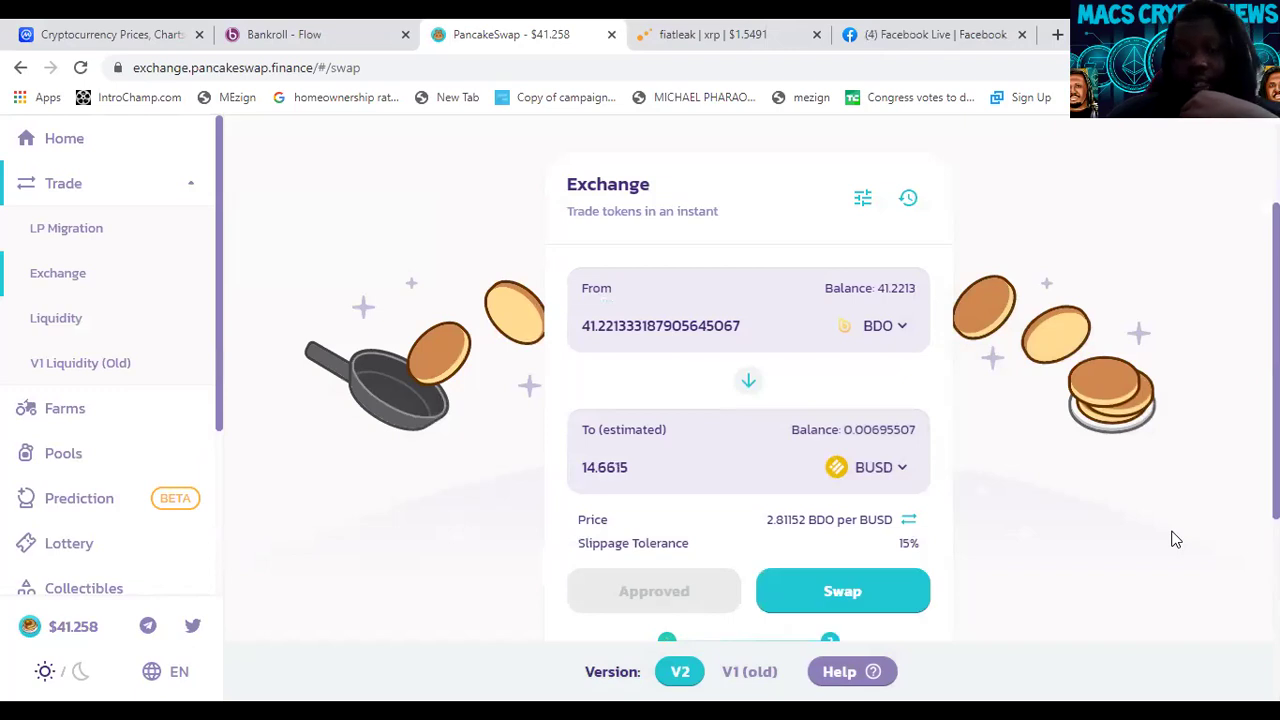
{"action": "left_click", "coordinate": [876, 587]}
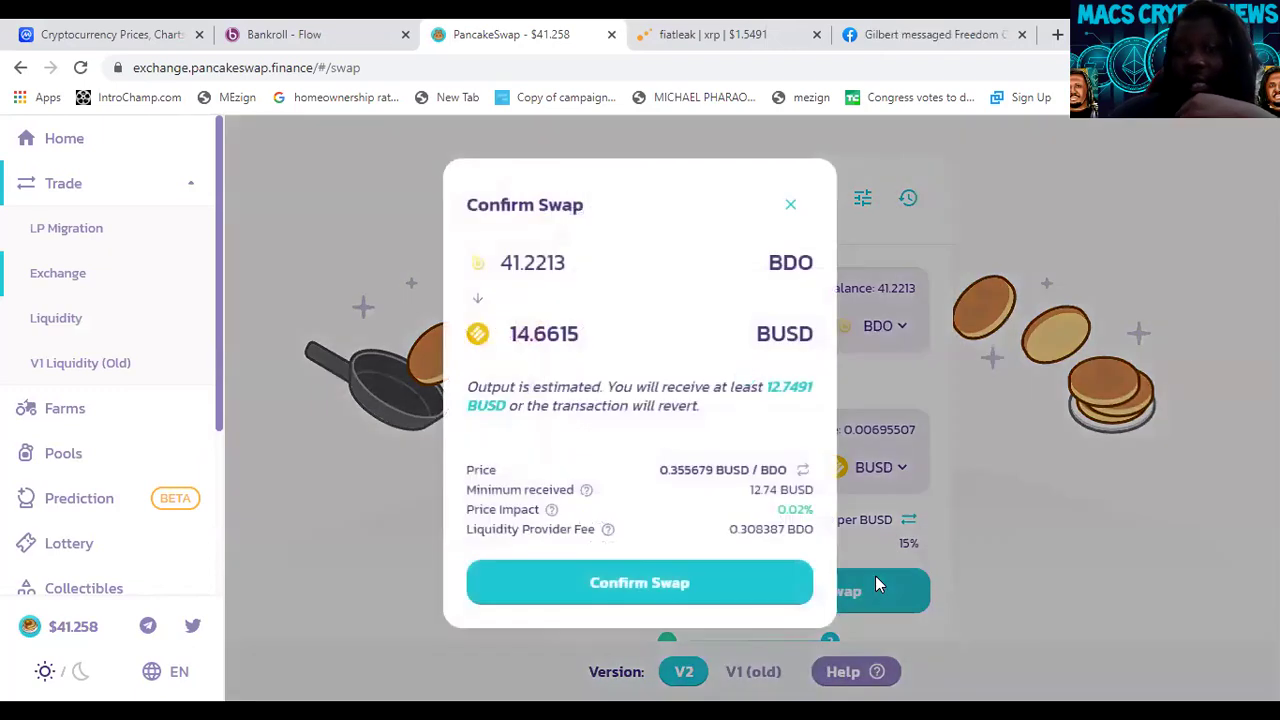
{"action": "left_click", "coordinate": [639, 575]}
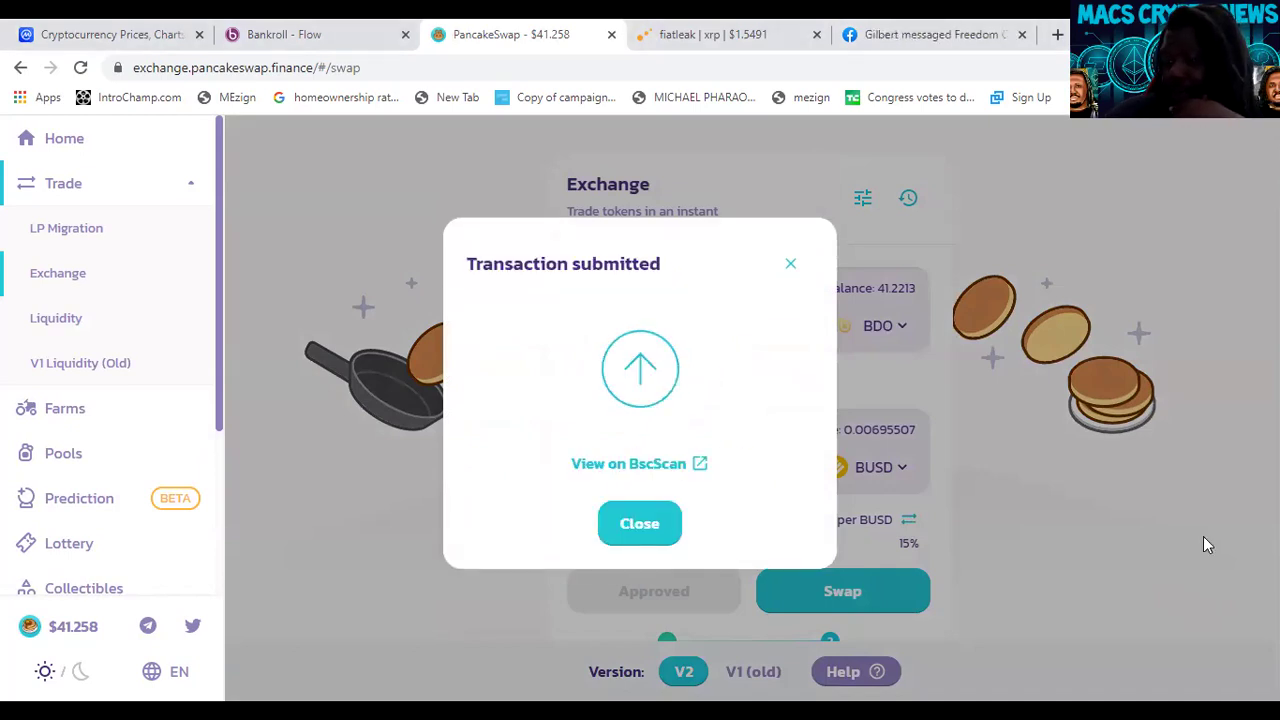
{"action": "left_click", "coordinate": [643, 530]}
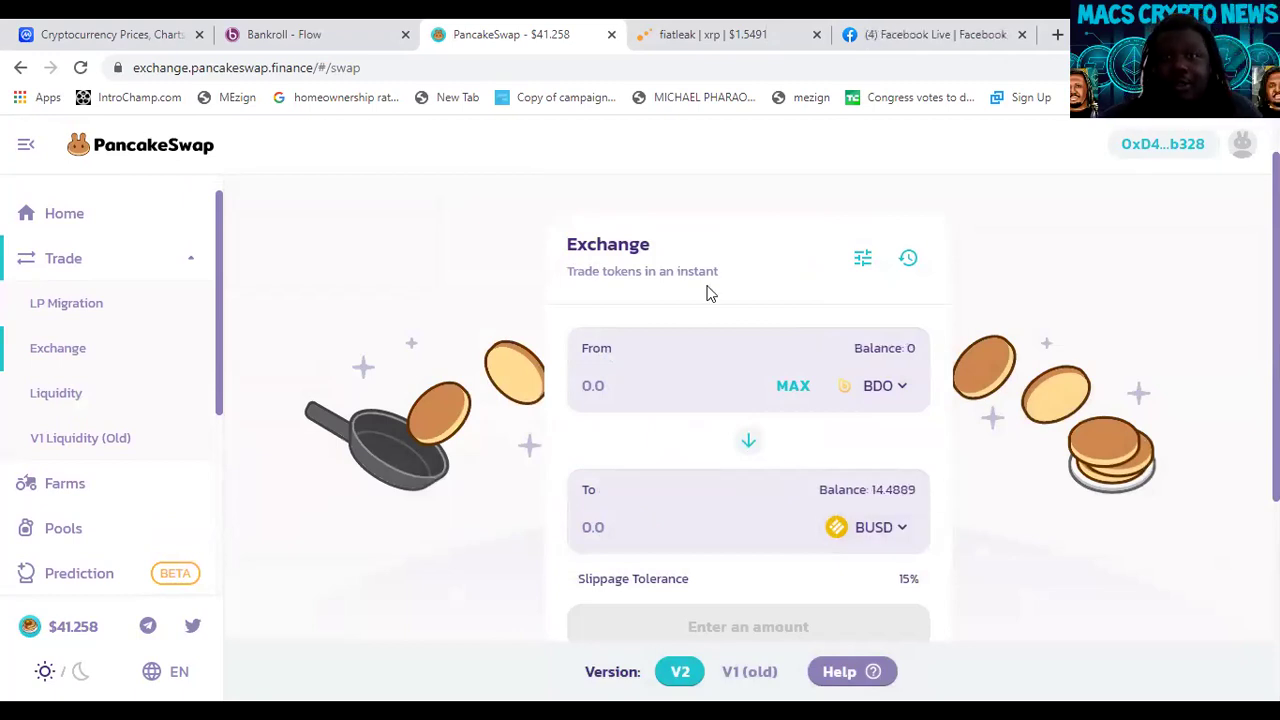
Step: Go from the Bankroll Flow page to the Elephant.Money BUSD page and connect the wallet
{"action": "left_click", "coordinate": [297, 35]}
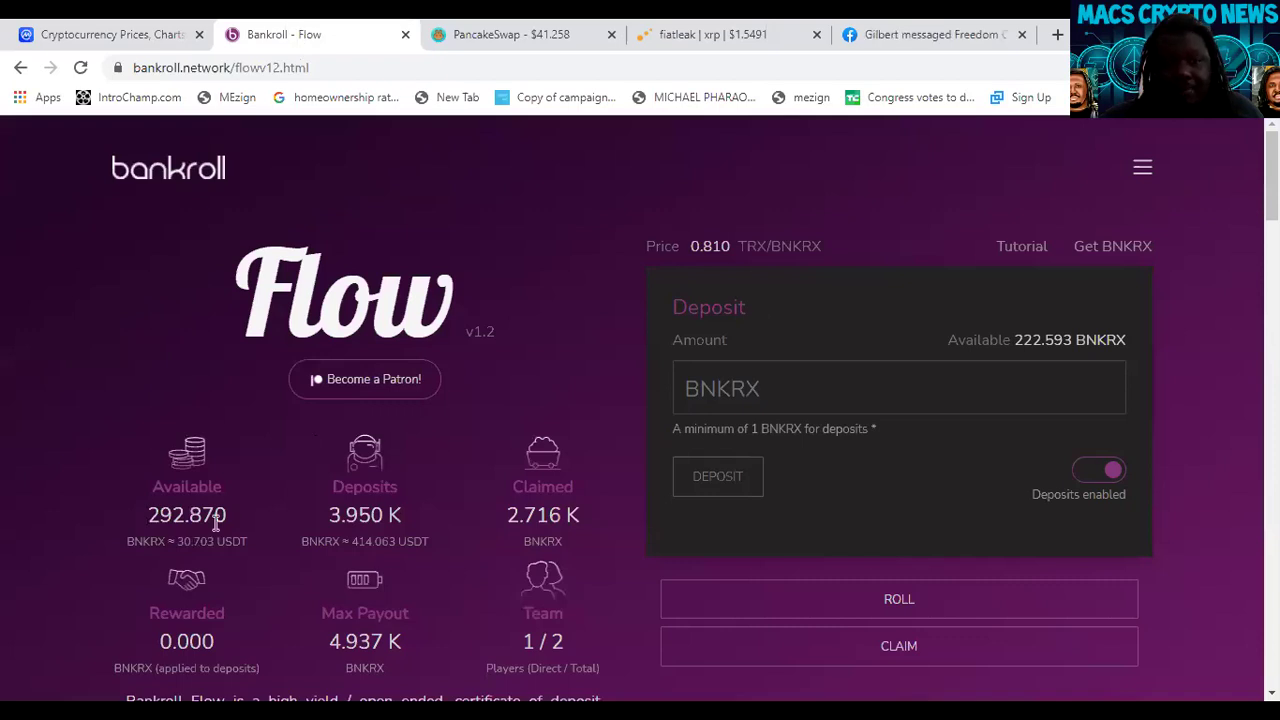
{"action": "left_click", "coordinate": [1141, 168]}
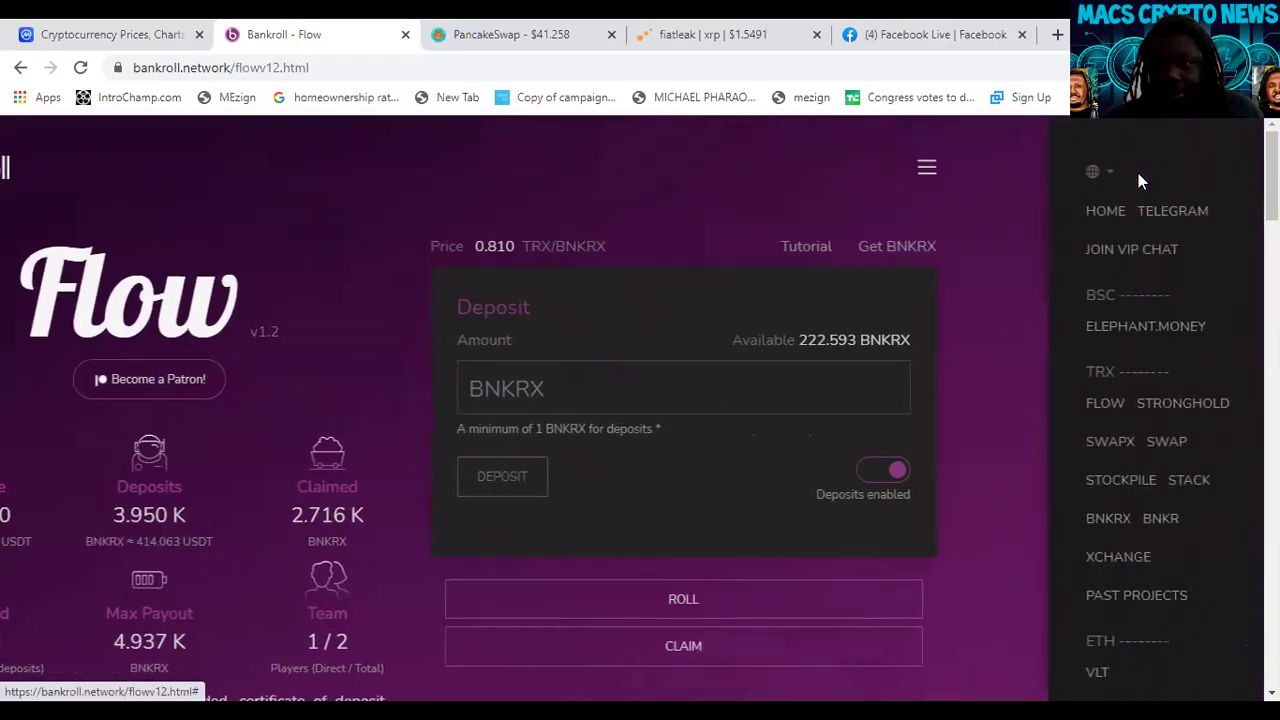
{"action": "left_click", "coordinate": [1044, 326]}
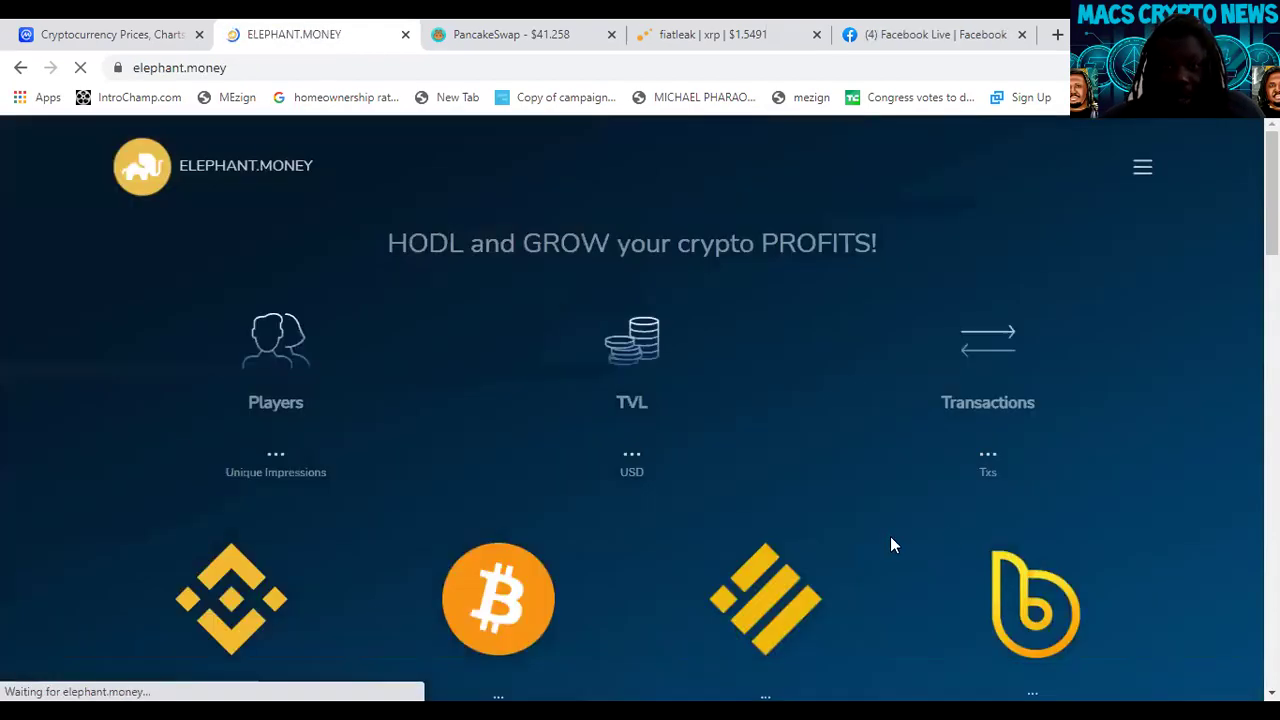
{"action": "scroll", "coordinate": [640, 400], "scroll_direction": "down", "scroll_amount": 1}
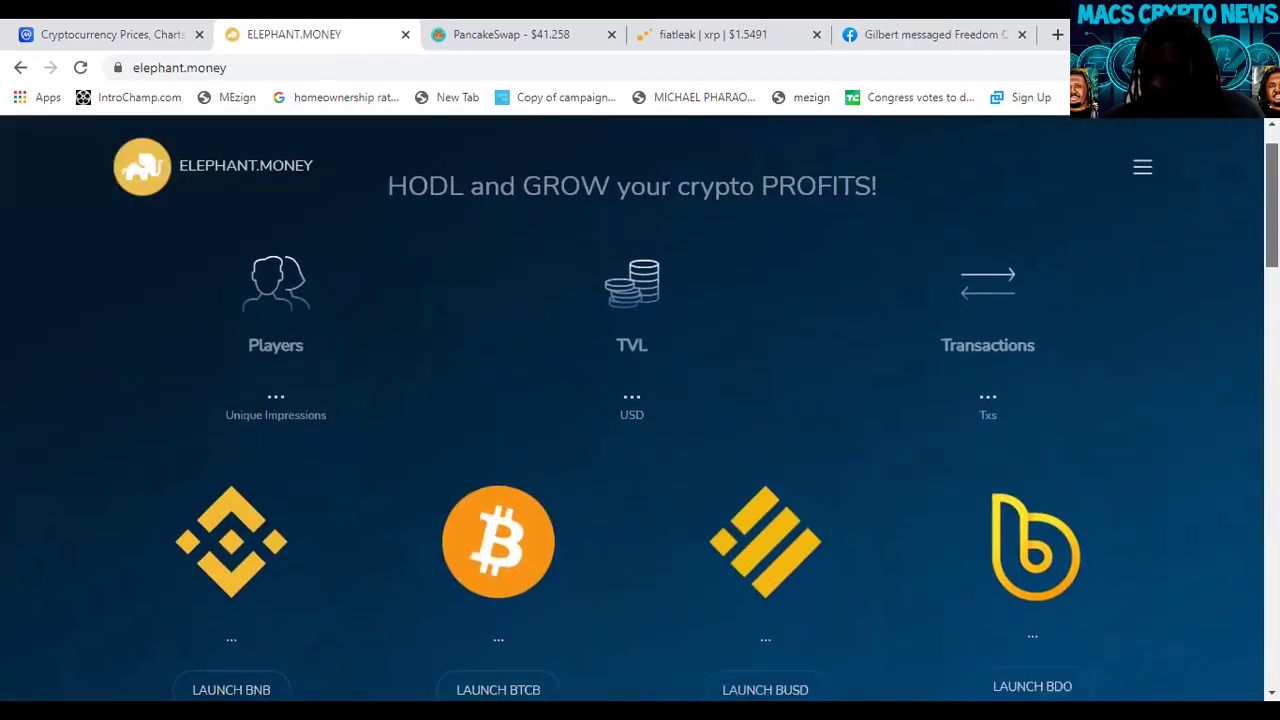
{"action": "scroll", "coordinate": [780, 500], "scroll_direction": "down", "scroll_amount": 1}
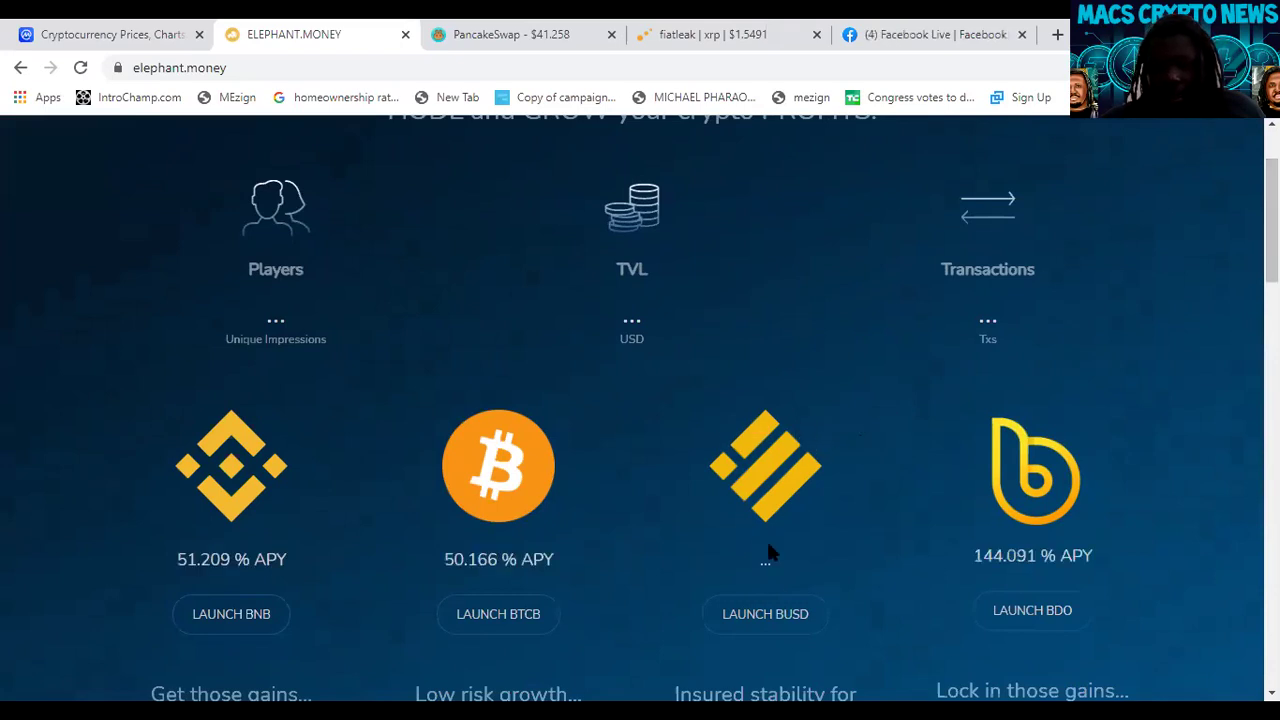
{"action": "left_click", "coordinate": [780, 614]}
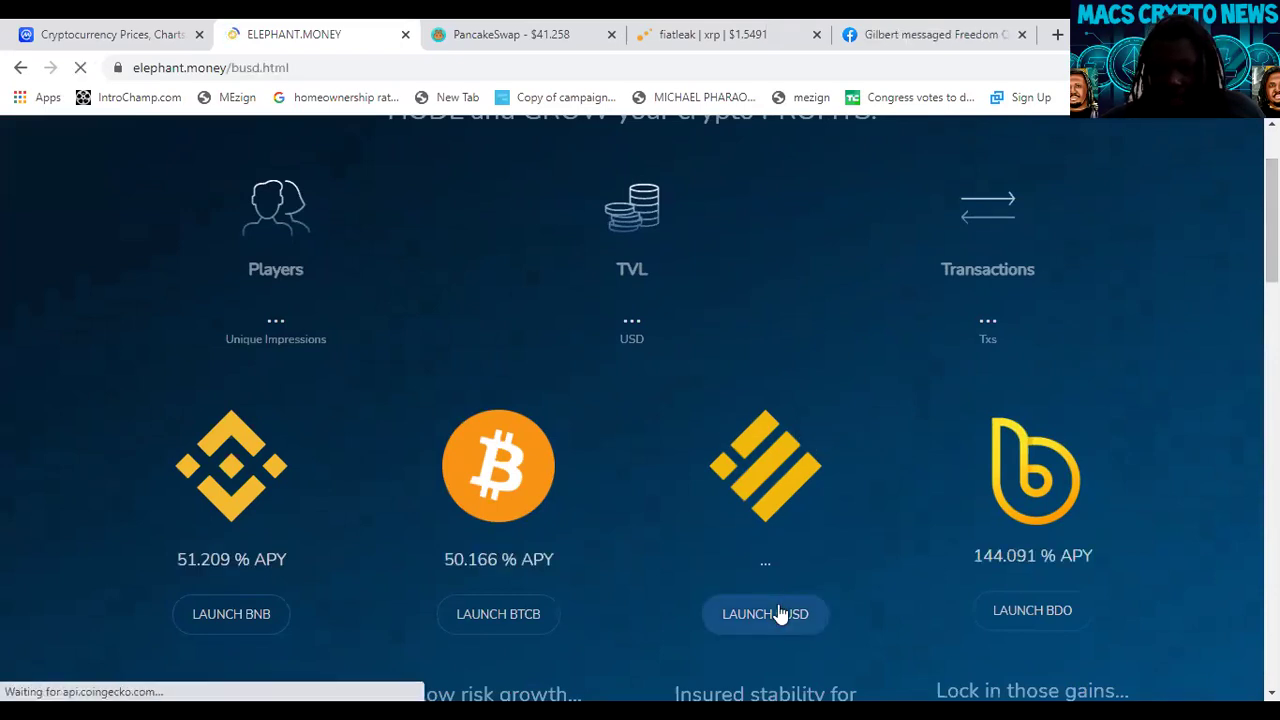
{"action": "left_click", "coordinate": [360, 483]}
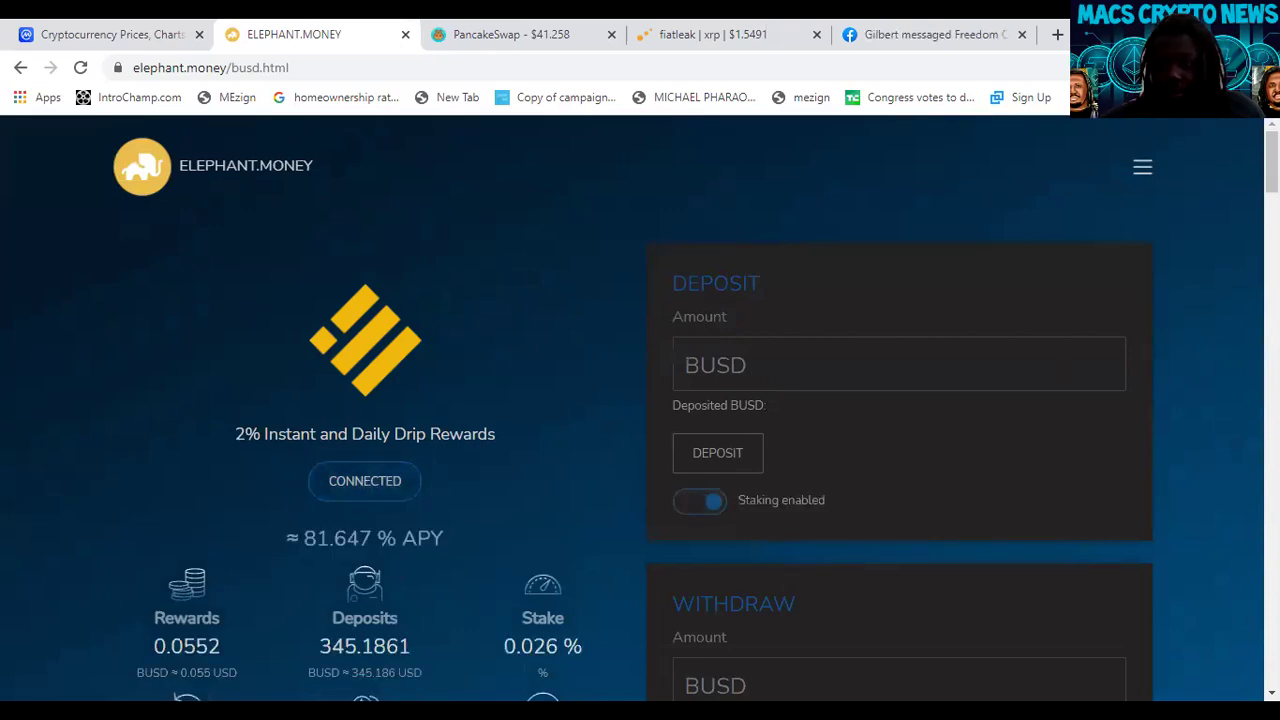
Step: Check the wallet's BUSD balance, deposit 14.48 BUSD on Elephant.Money, and dismiss the transaction notice
{"action": "scroll", "coordinate": [640, 400], "scroll_direction": "down", "scroll_amount": 5}
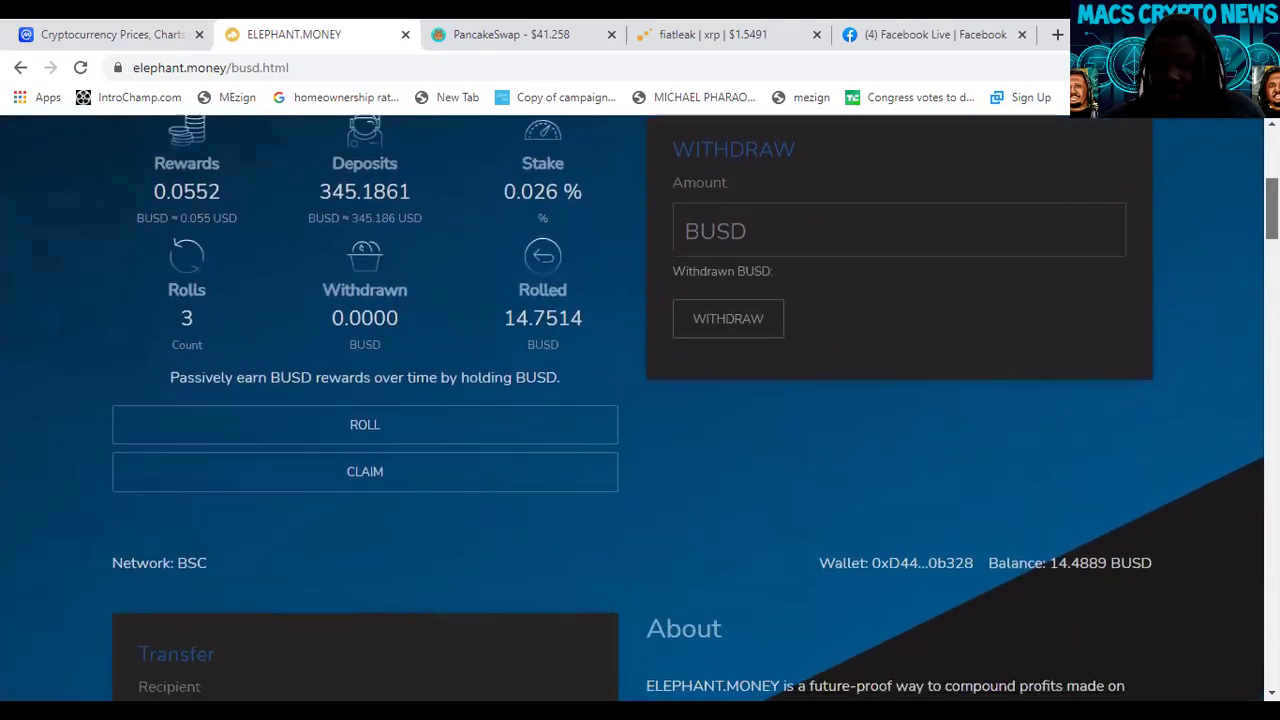
{"action": "scroll", "coordinate": [640, 400], "scroll_direction": "up", "scroll_amount": 2}
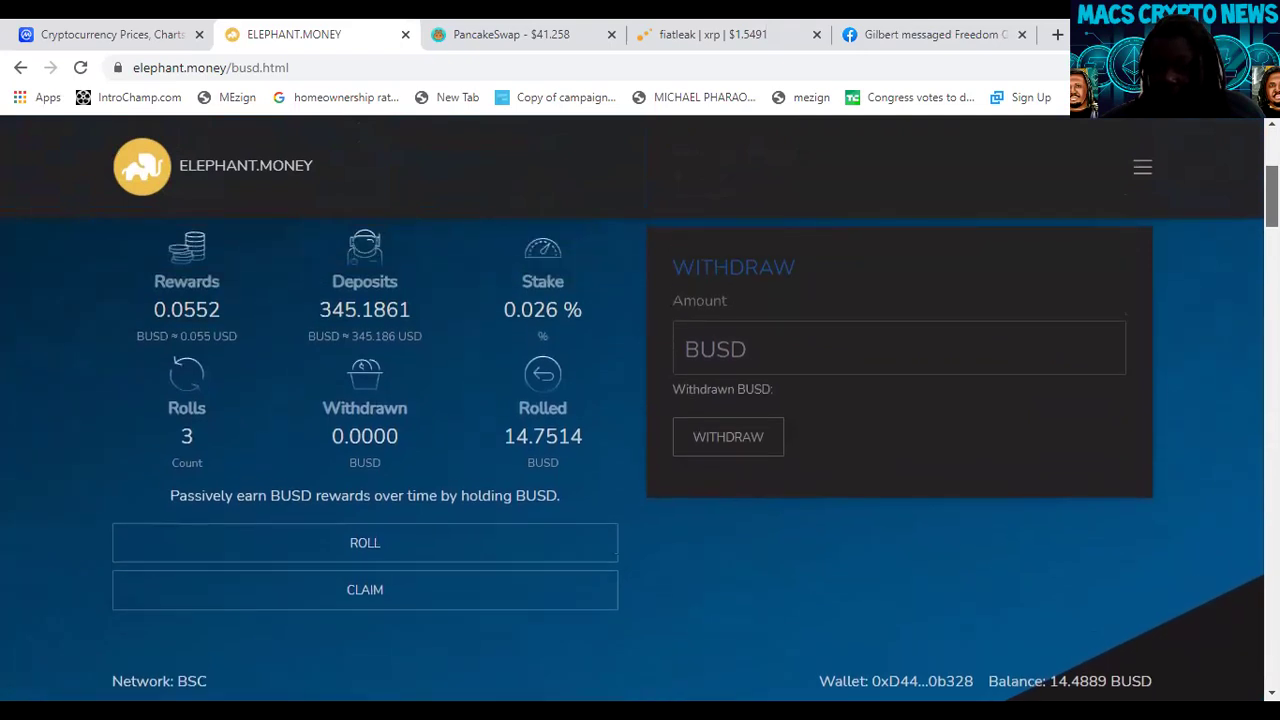
{"action": "scroll", "coordinate": [950, 250], "scroll_direction": "up", "scroll_amount": 1}
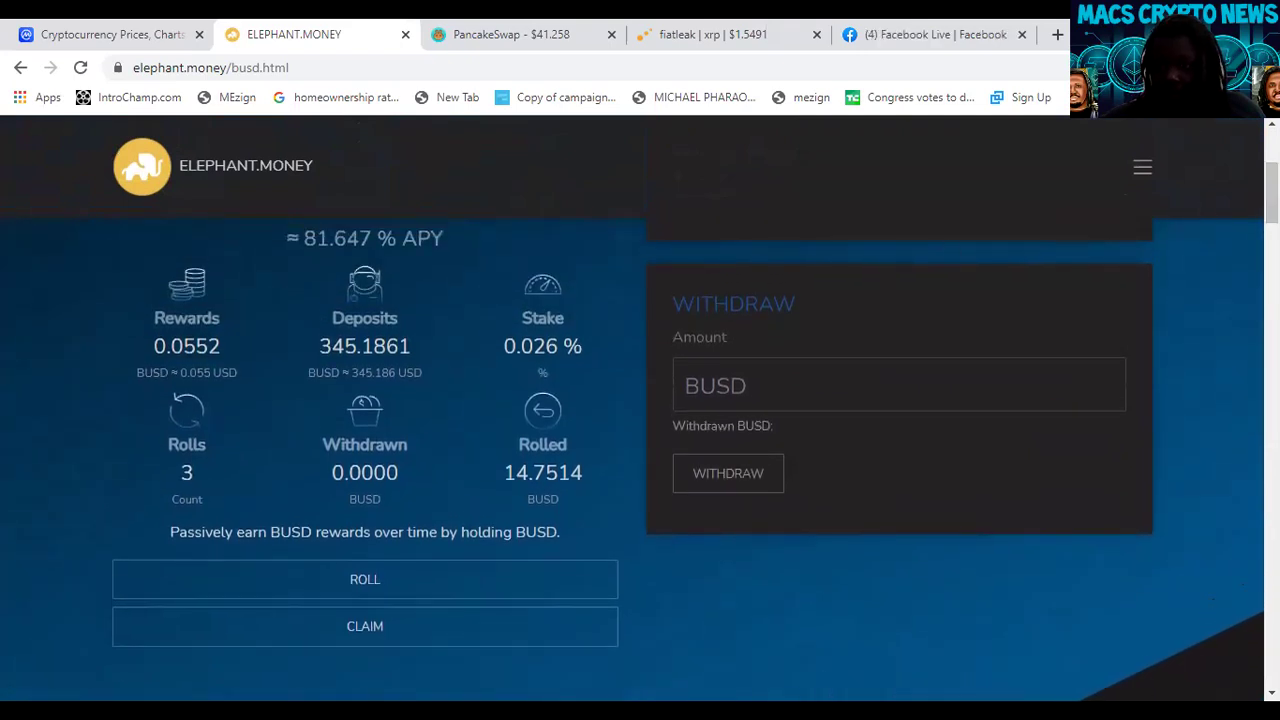
{"action": "scroll", "coordinate": [770, 313], "scroll_direction": "up", "scroll_amount": 3}
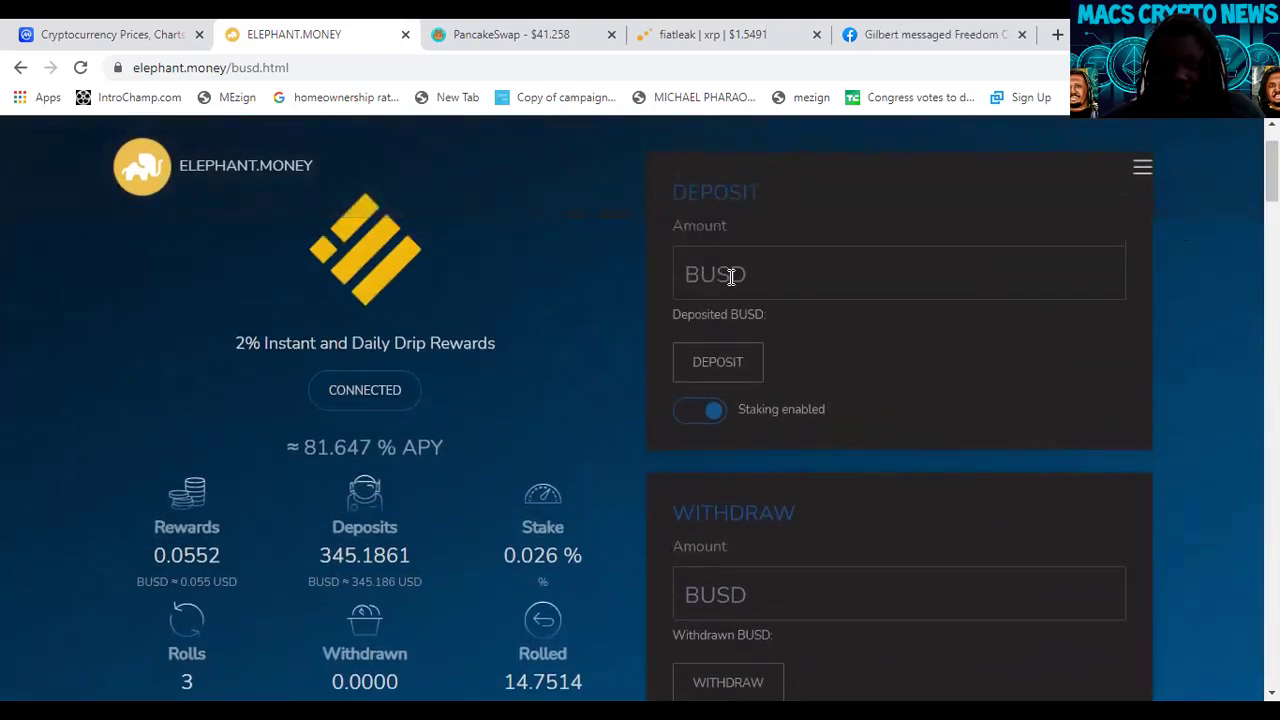
{"action": "type", "text": "14."}
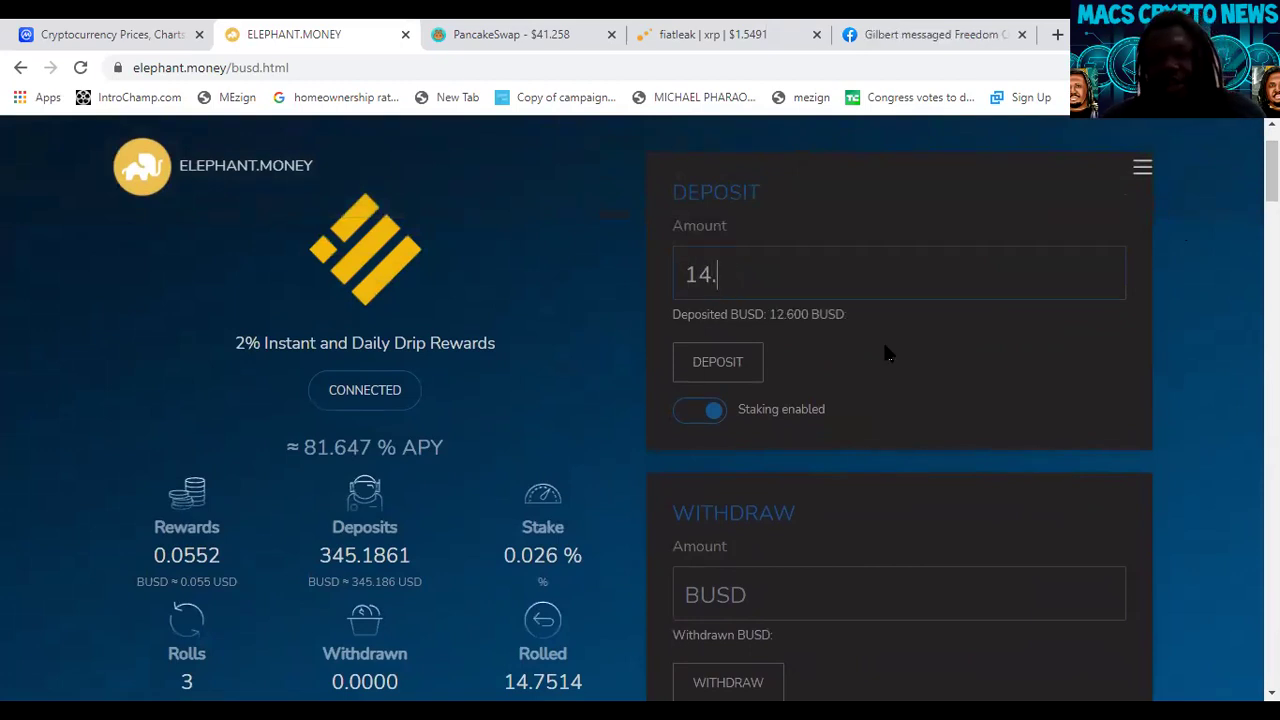
{"action": "scroll", "coordinate": [886, 352], "scroll_direction": "down", "scroll_amount": 3}
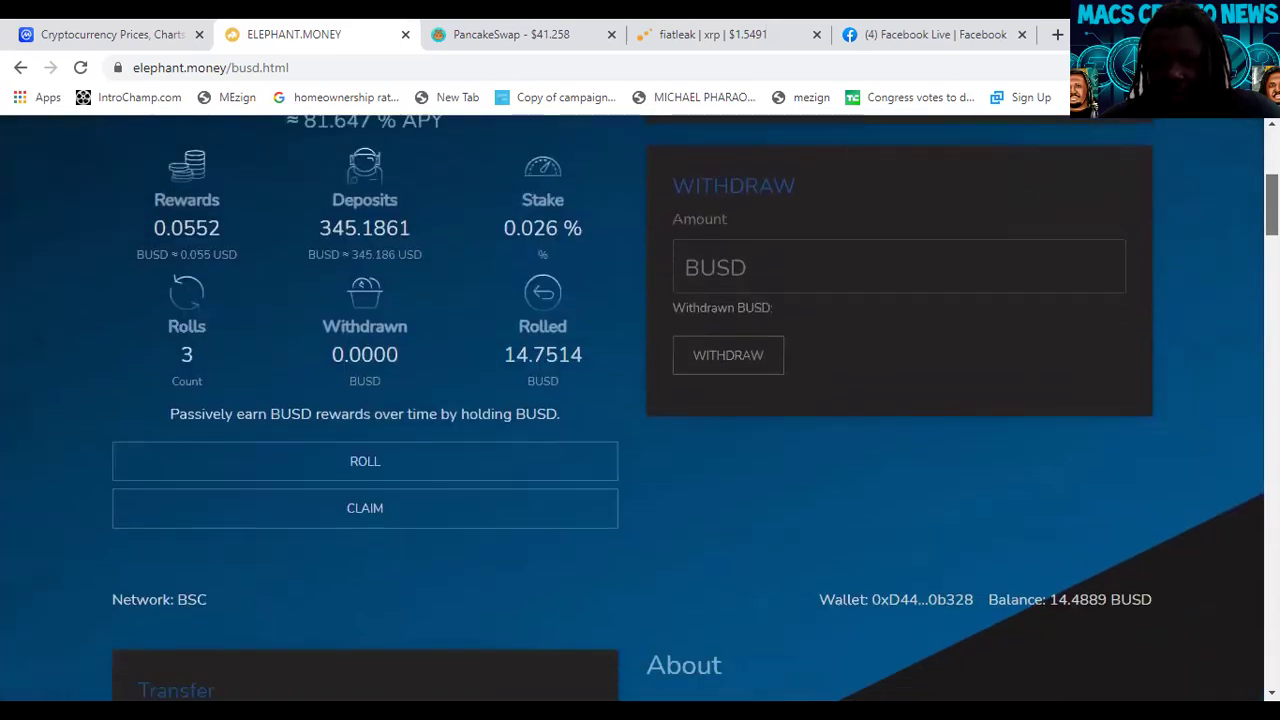
{"action": "scroll", "coordinate": [688, 408], "scroll_direction": "up", "scroll_amount": 4}
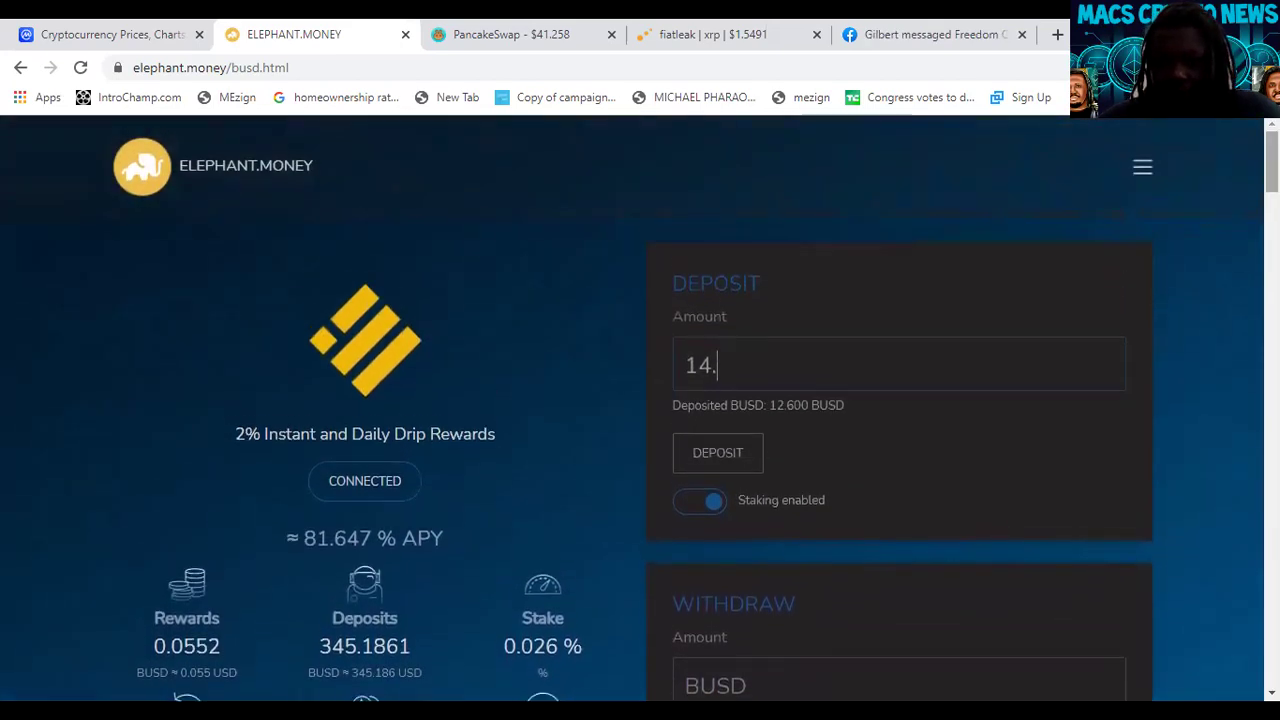
{"action": "type", "text": "48"}
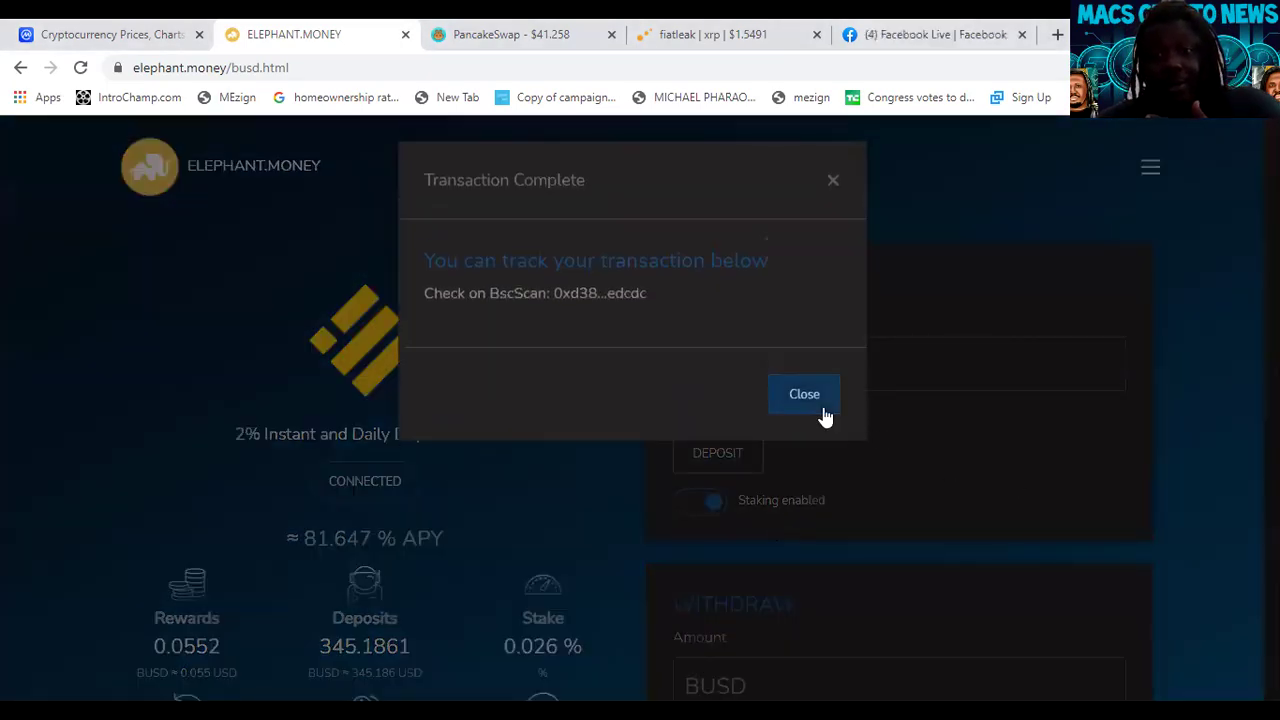
{"action": "left_click", "coordinate": [804, 395]}
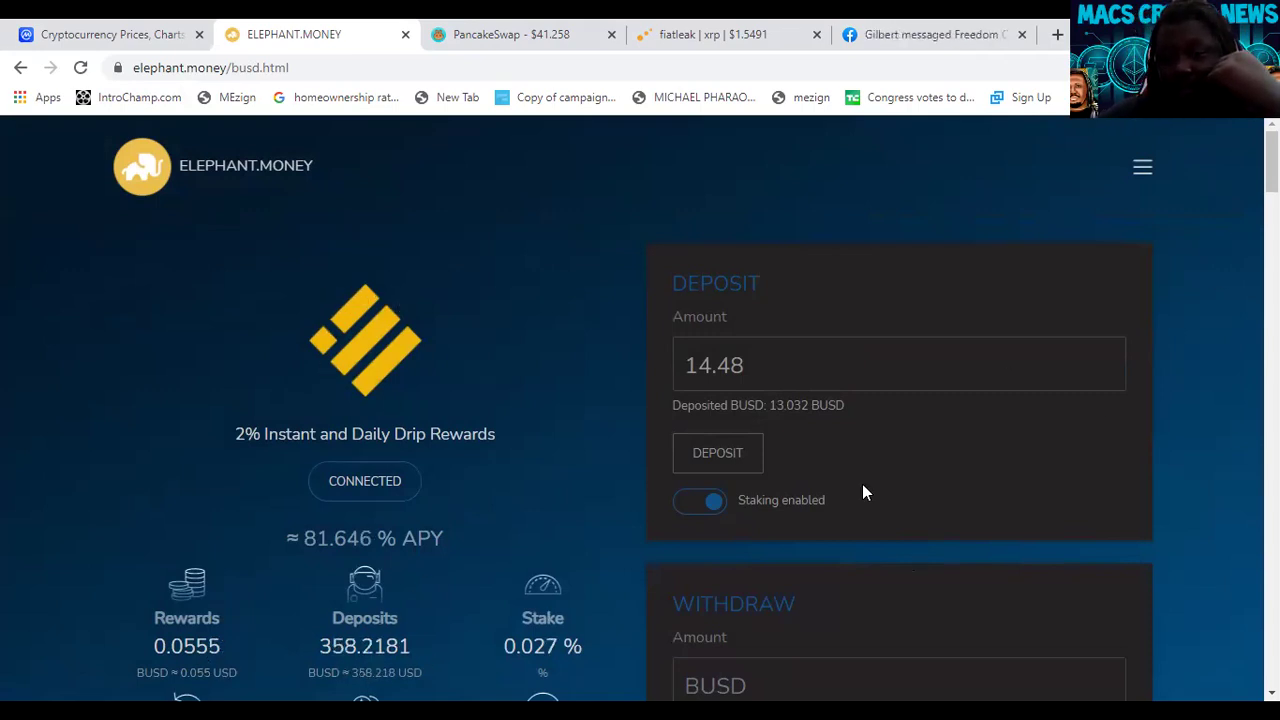
Step: Try to deposit 14.48 BUSD again, dismiss the notice, and reload the Elephant.Money BUSD page
{"action": "left_click", "coordinate": [757, 452]}
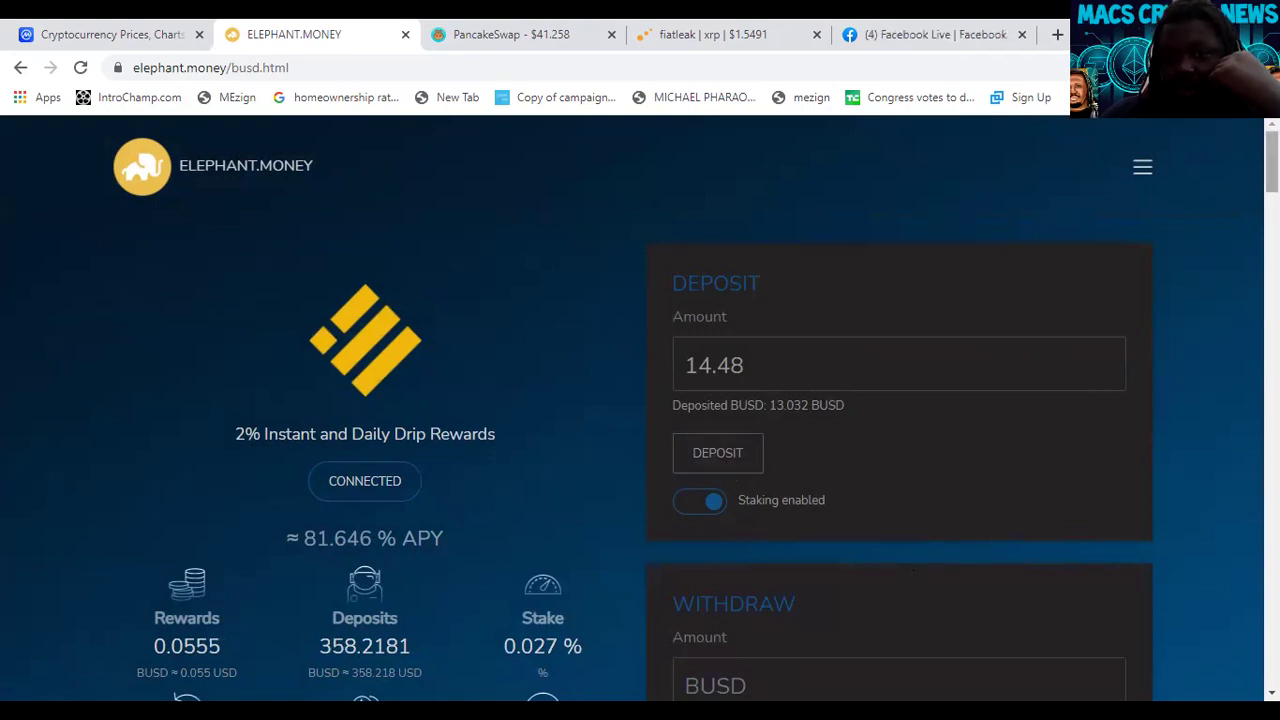
{"action": "scroll", "coordinate": [640, 400], "scroll_direction": "down", "scroll_amount": 5}
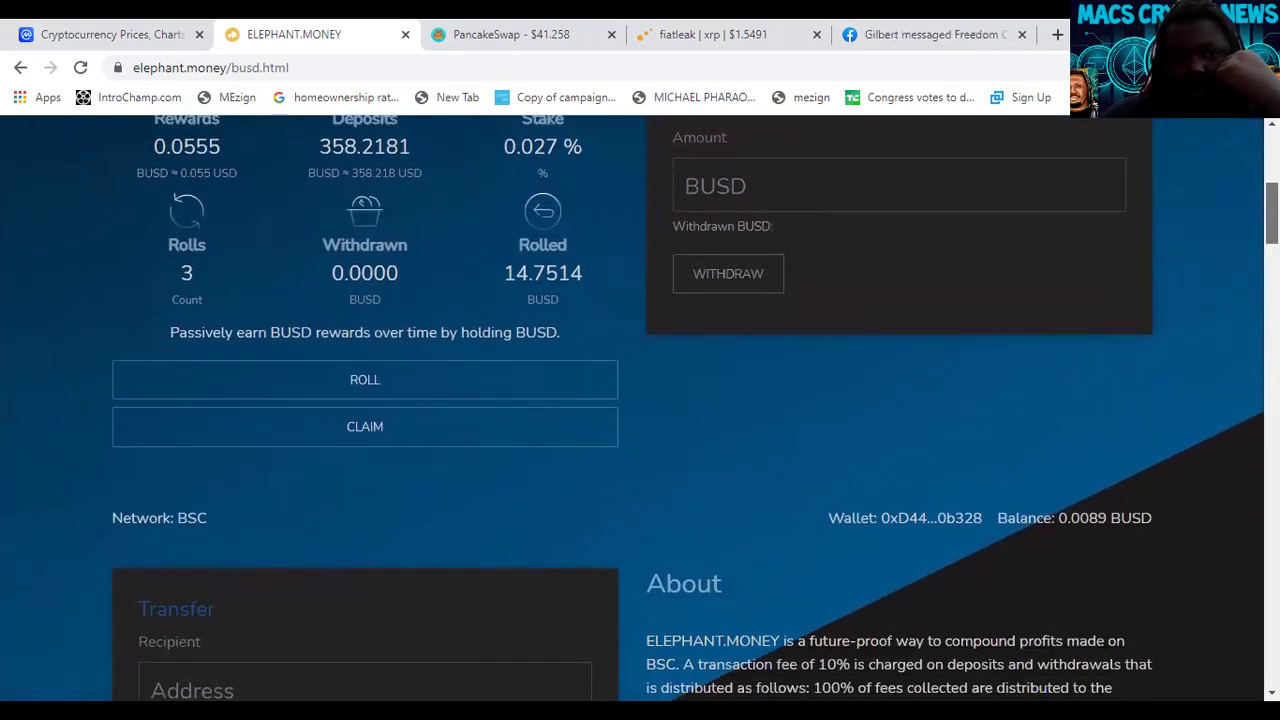
{"action": "scroll", "coordinate": [640, 400], "scroll_direction": "up", "scroll_amount": 5}
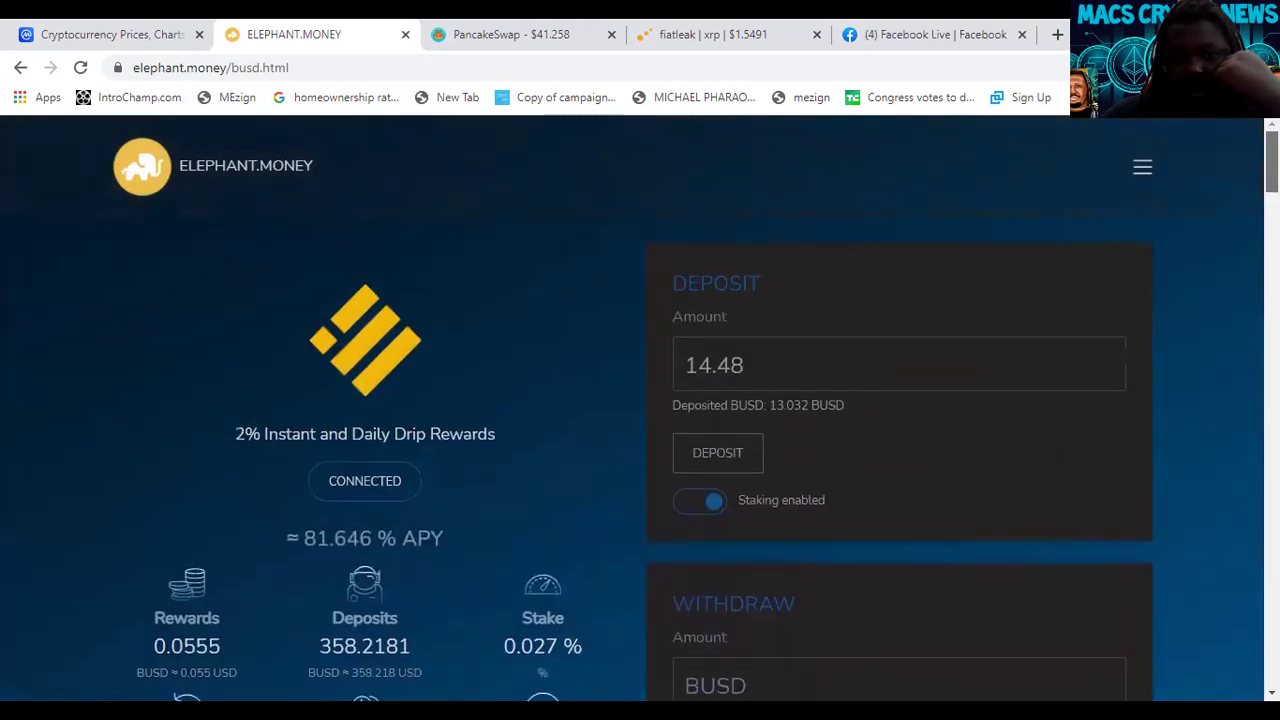
{"action": "scroll", "coordinate": [640, 400], "scroll_direction": "down", "scroll_amount": 10}
{"action": "scroll", "coordinate": [640, 400], "scroll_direction": "up", "scroll_amount": 8}
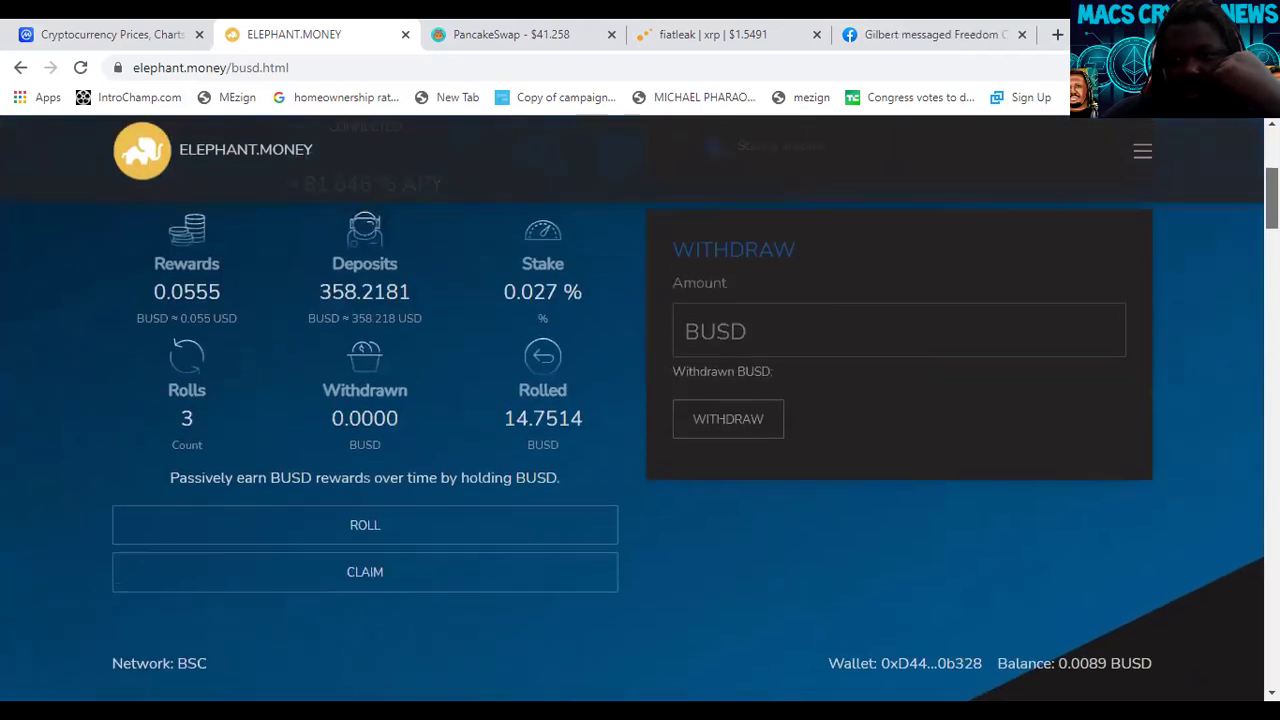
{"action": "scroll", "coordinate": [640, 400], "scroll_direction": "down", "scroll_amount": 1}
{"action": "scroll", "coordinate": [640, 400], "scroll_direction": "up", "scroll_amount": 4}
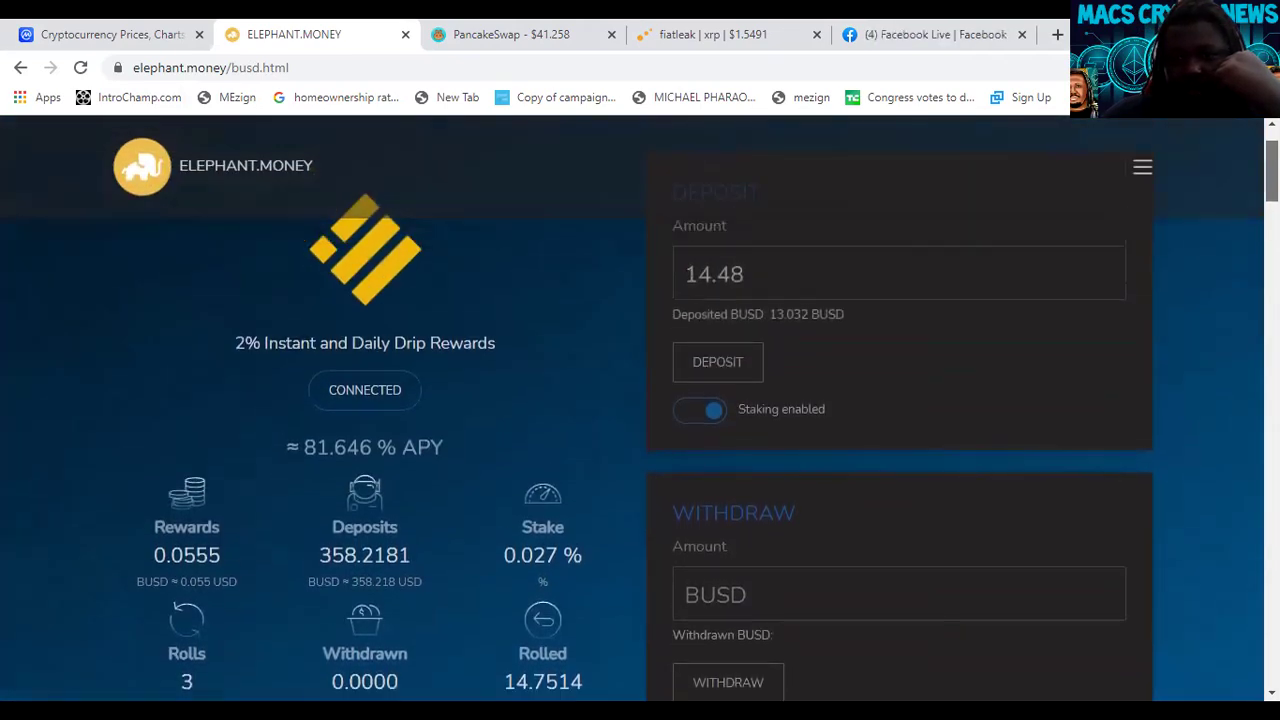
{"action": "left_click", "coordinate": [731, 364]}
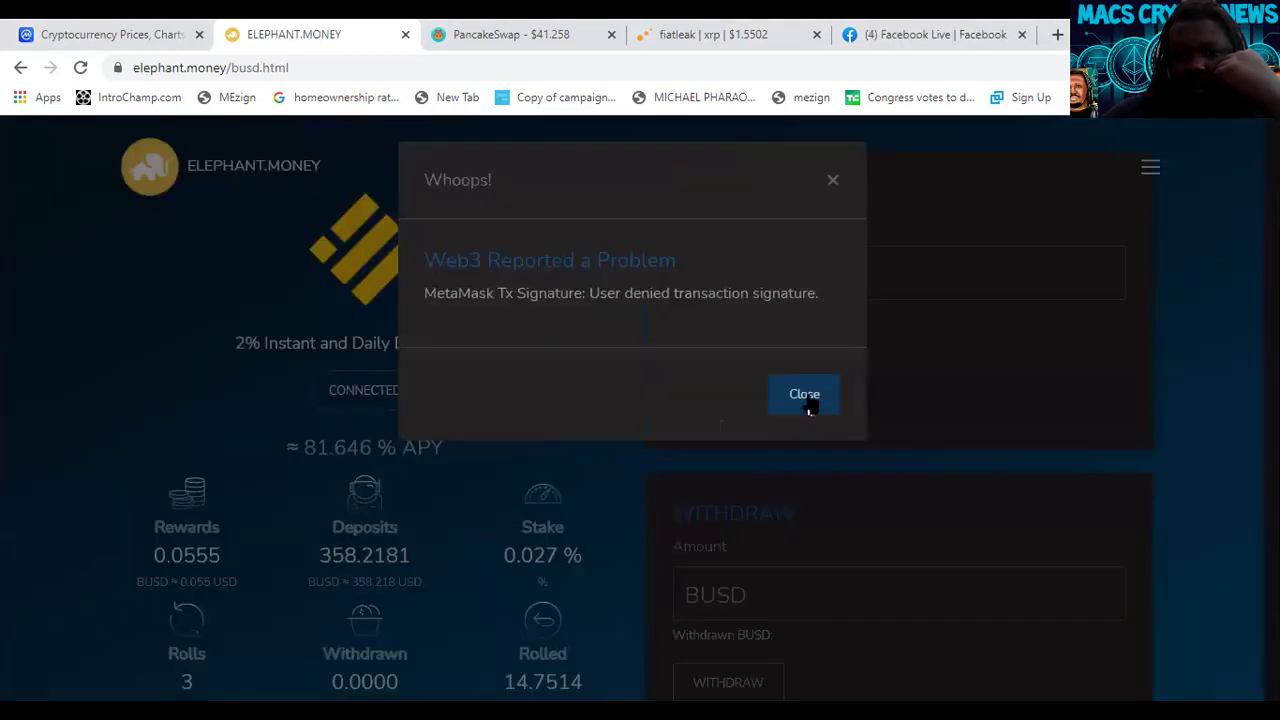
{"action": "left_click", "coordinate": [806, 396]}
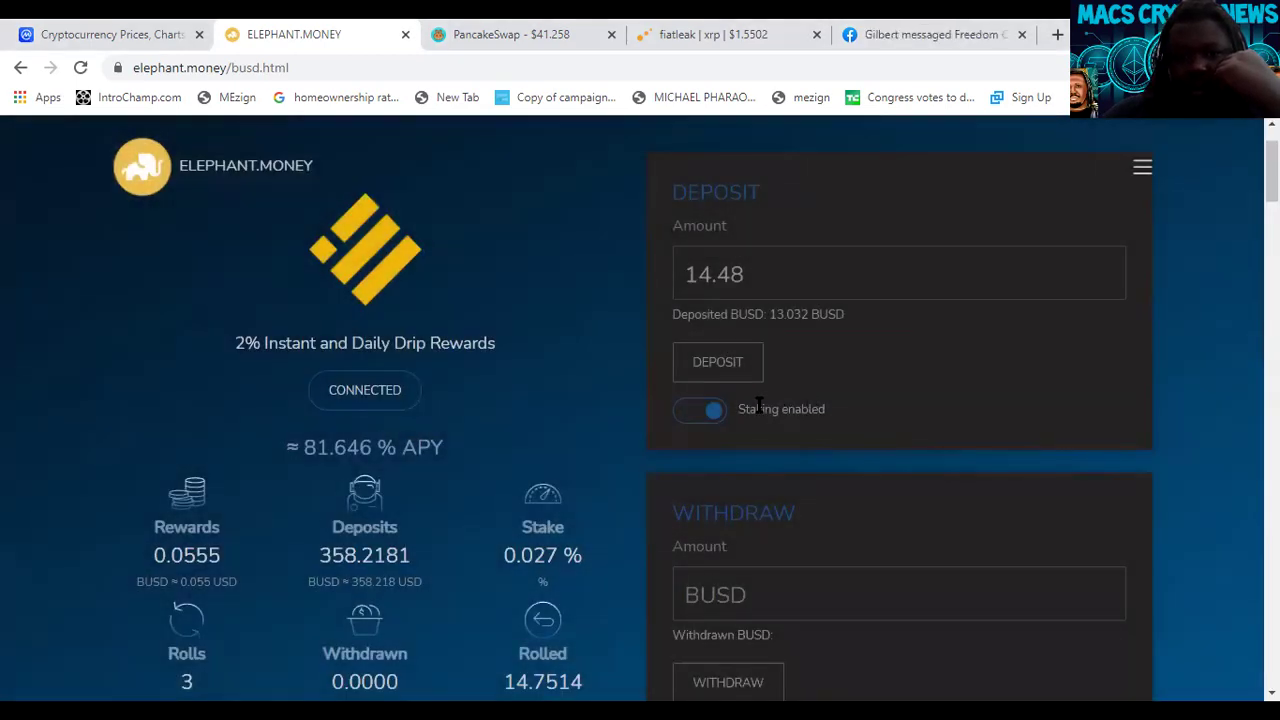
{"action": "left_click", "coordinate": [77, 76]}
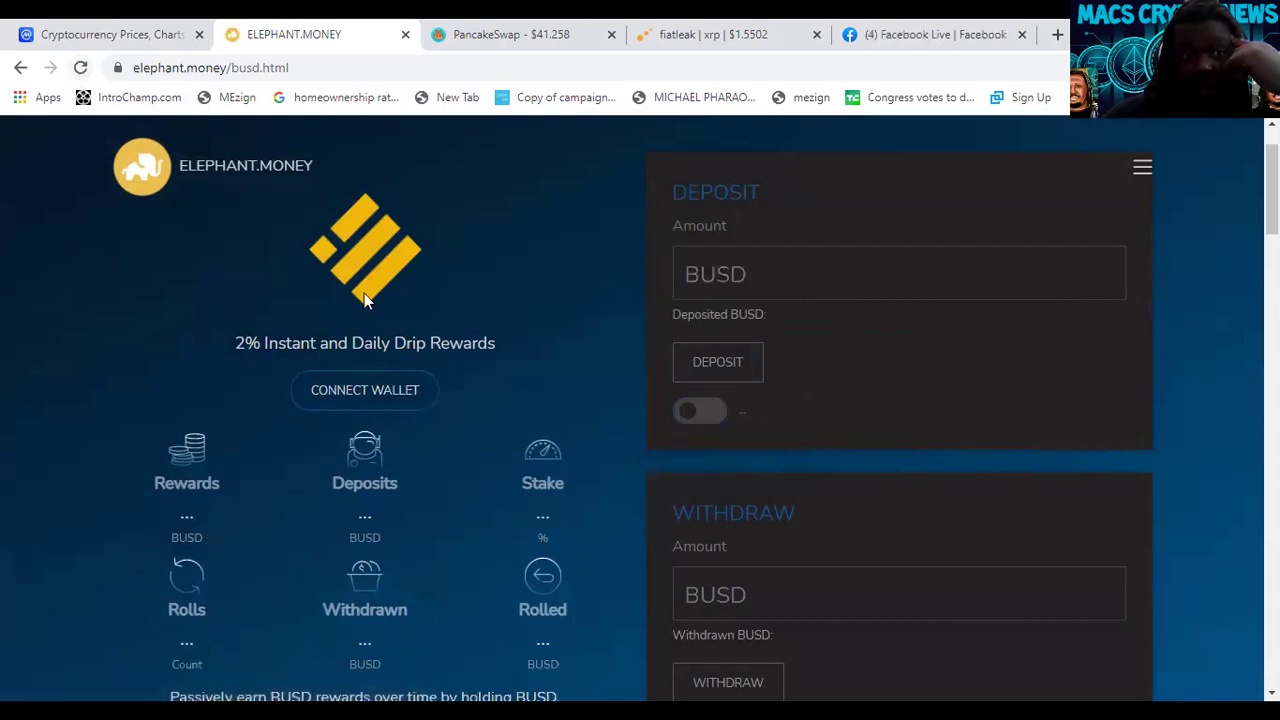
Step: Connect the wallet on the reloaded Elephant.Money BUSD page and check the account's rewards, deposits and rolled amounts
{"action": "left_click", "coordinate": [399, 393]}
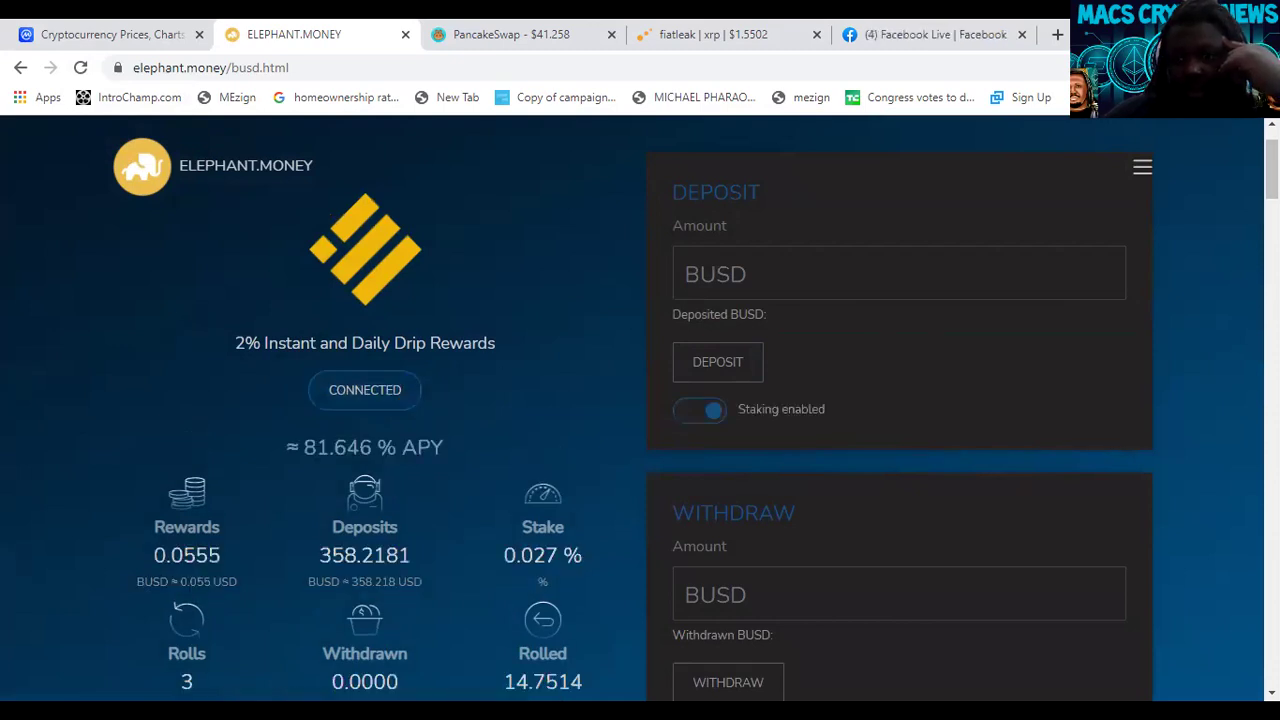
{"action": "right_click", "coordinate": [989, 264]}
{"action": "scroll", "coordinate": [1100, 194], "scroll_direction": "down", "scroll_amount": 6}
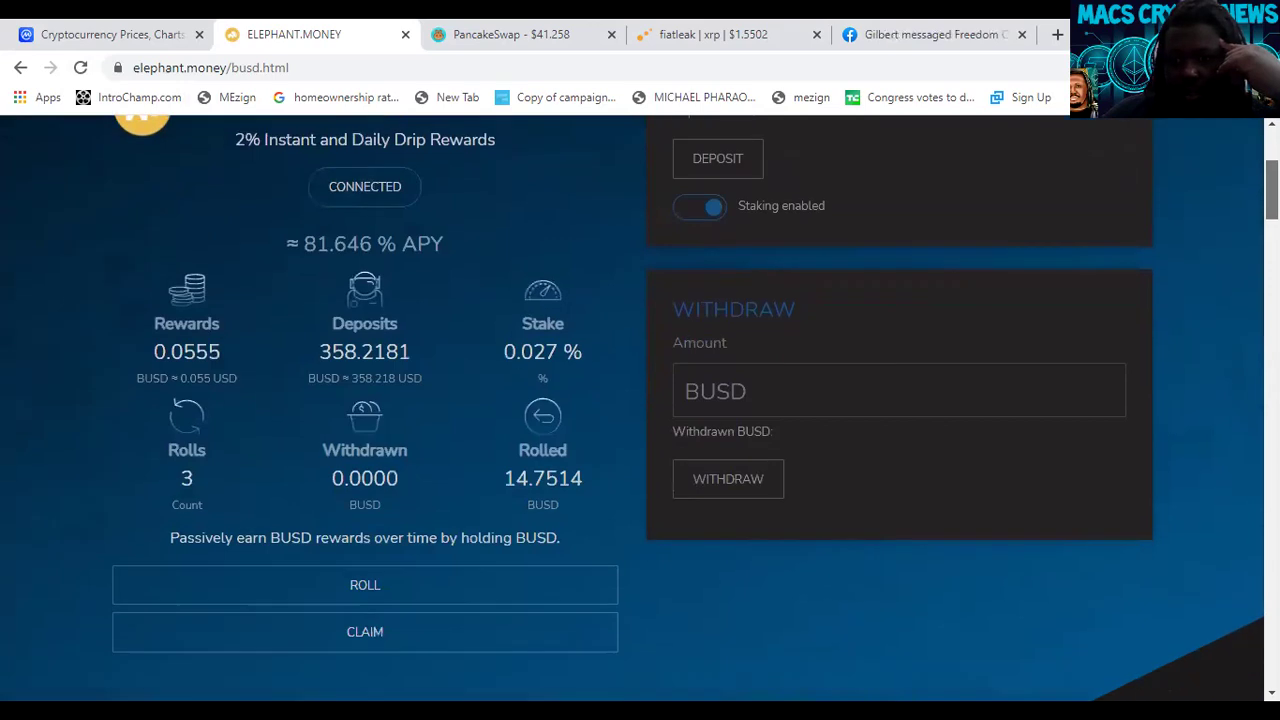
{"action": "scroll", "coordinate": [1100, 194], "scroll_direction": "up", "scroll_amount": 7}
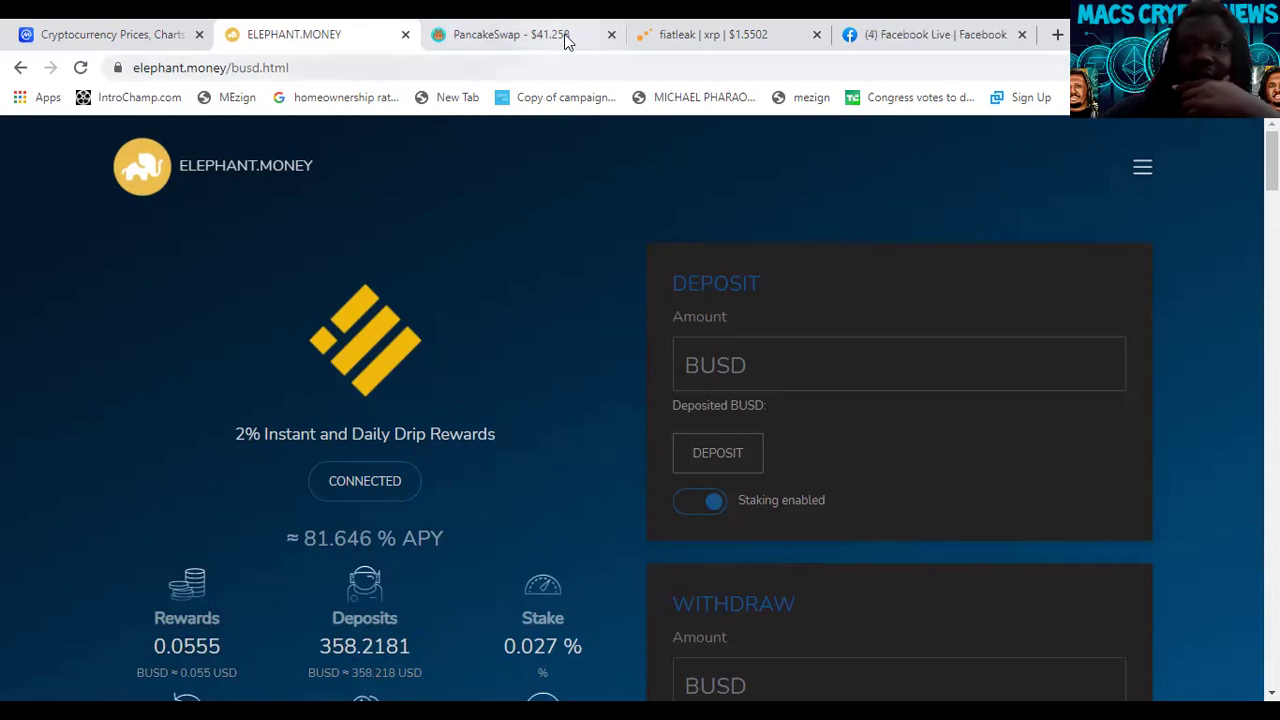
Step: Close the PancakeSwap and Elephant.Money pages, viewing the Fiatleak XRP page in between, and switch to the CoinMarketCap price list
{"action": "left_click", "coordinate": [611, 34]}
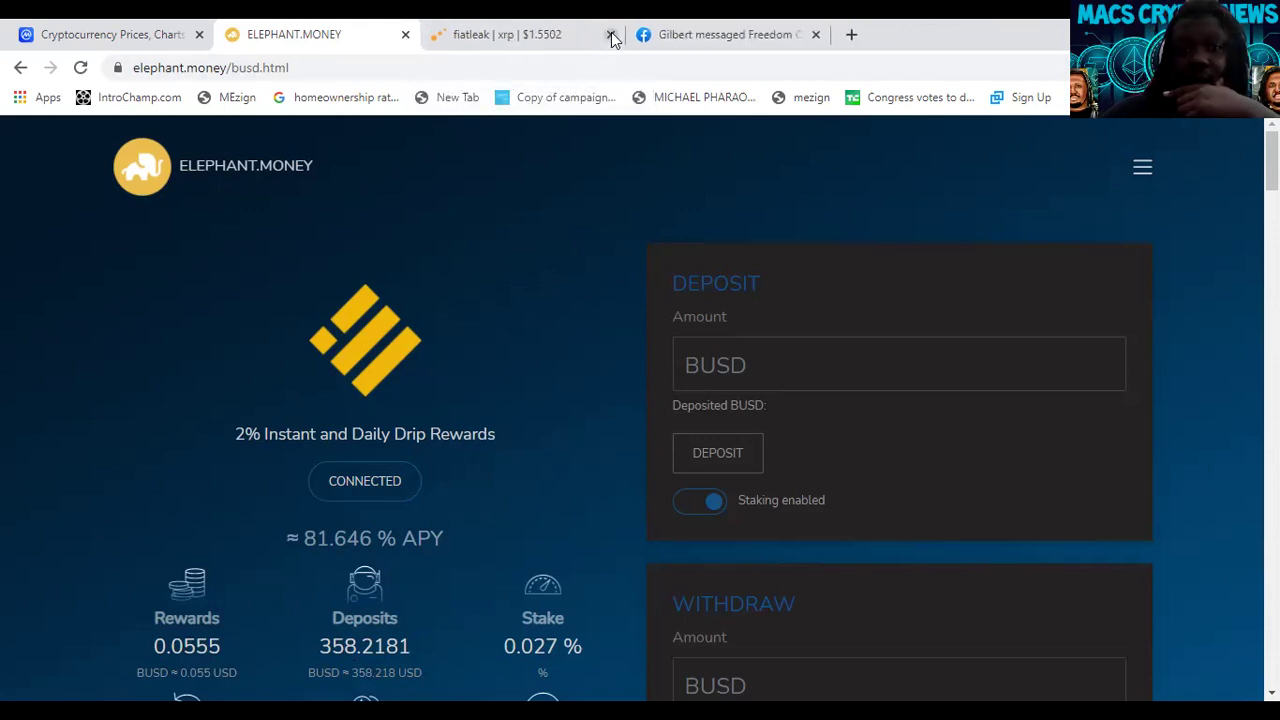
{"action": "left_click", "coordinate": [551, 40]}
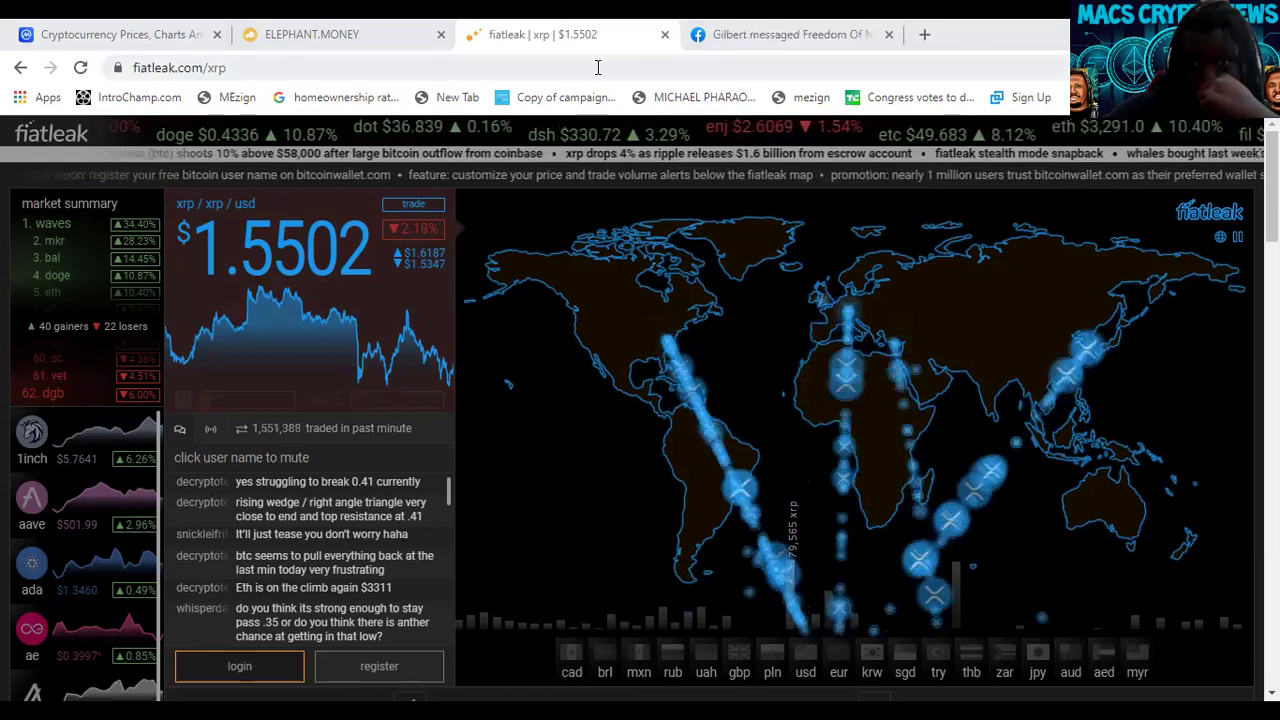
{"action": "left_click", "coordinate": [441, 34]}
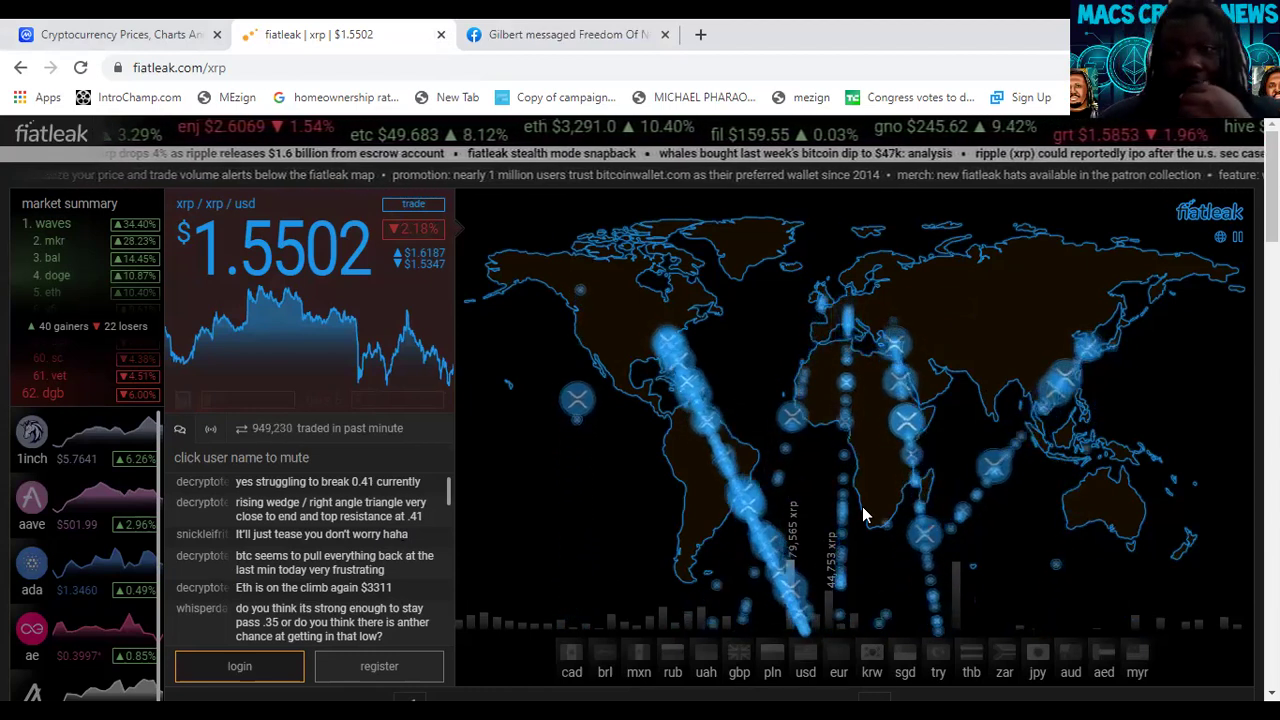
{"action": "left_click", "coordinate": [134, 28]}
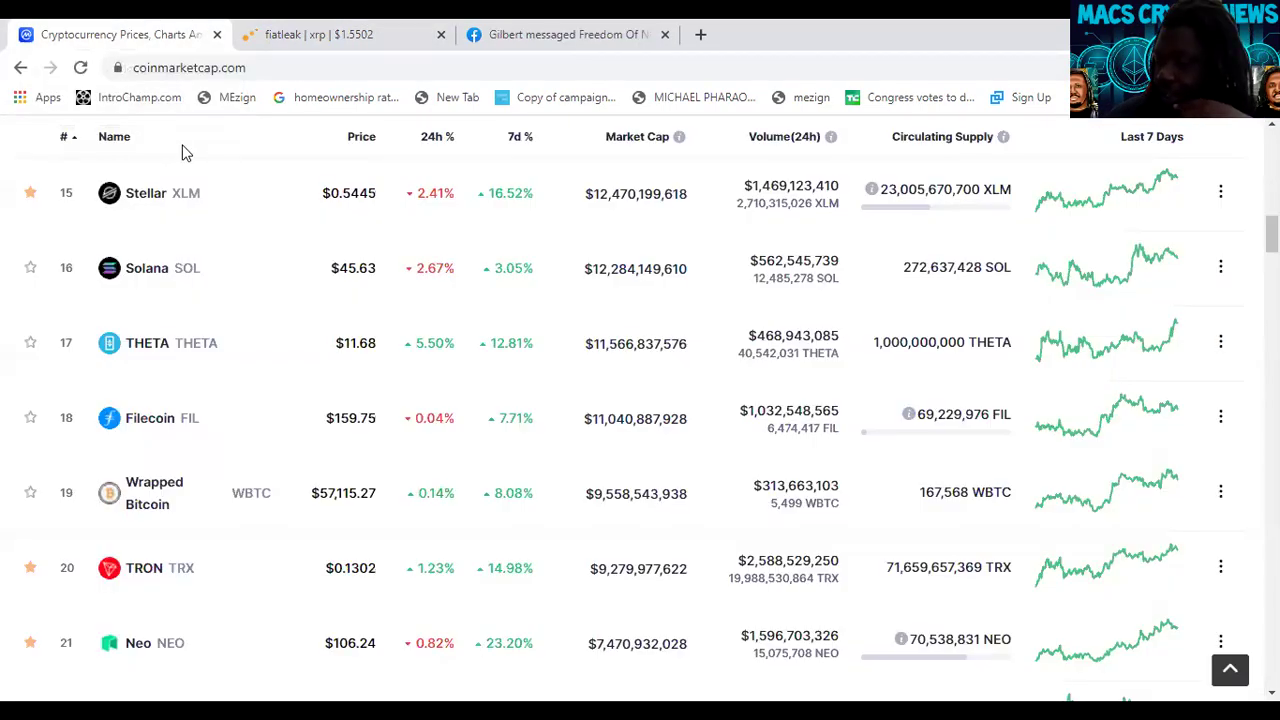